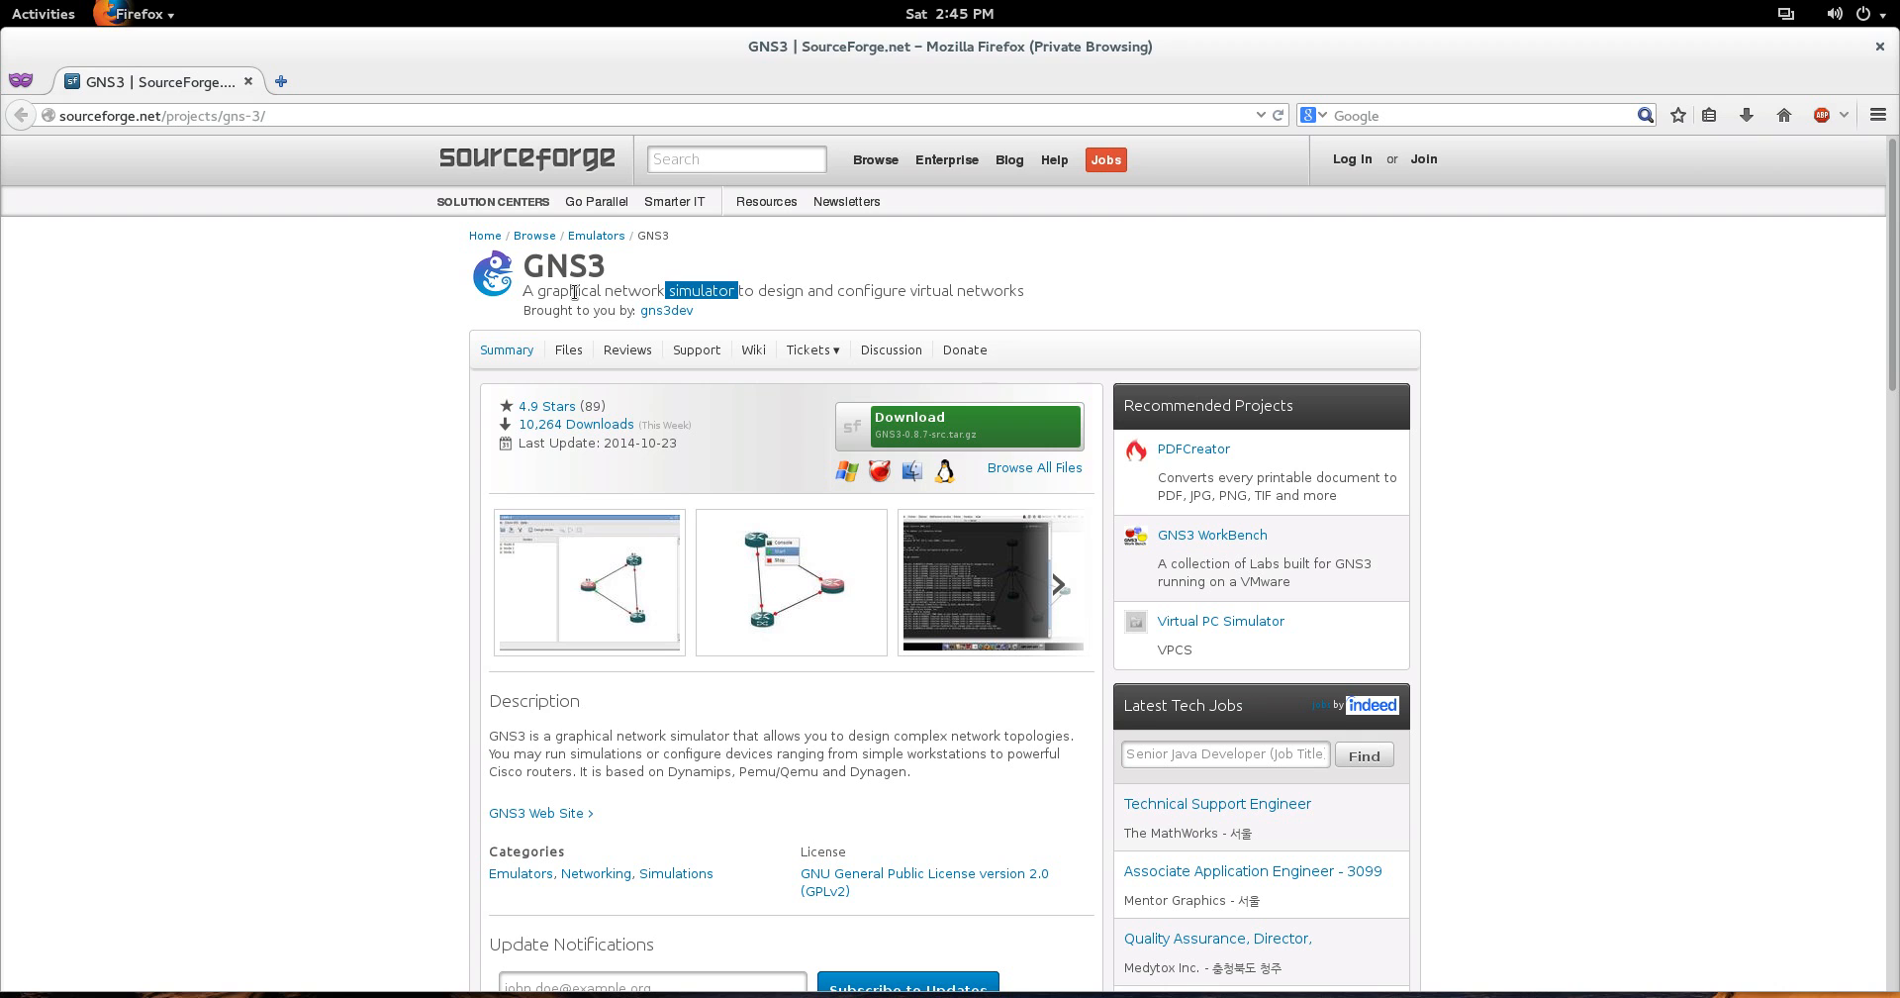
Switch from the SourceForge project page to the GNS3 window
{"action": "left_click", "coordinate": [574, 292]}
{"action": "mouse_move", "coordinate": [1, 1]}
{"action": "left_click", "coordinate": [598, 485]}
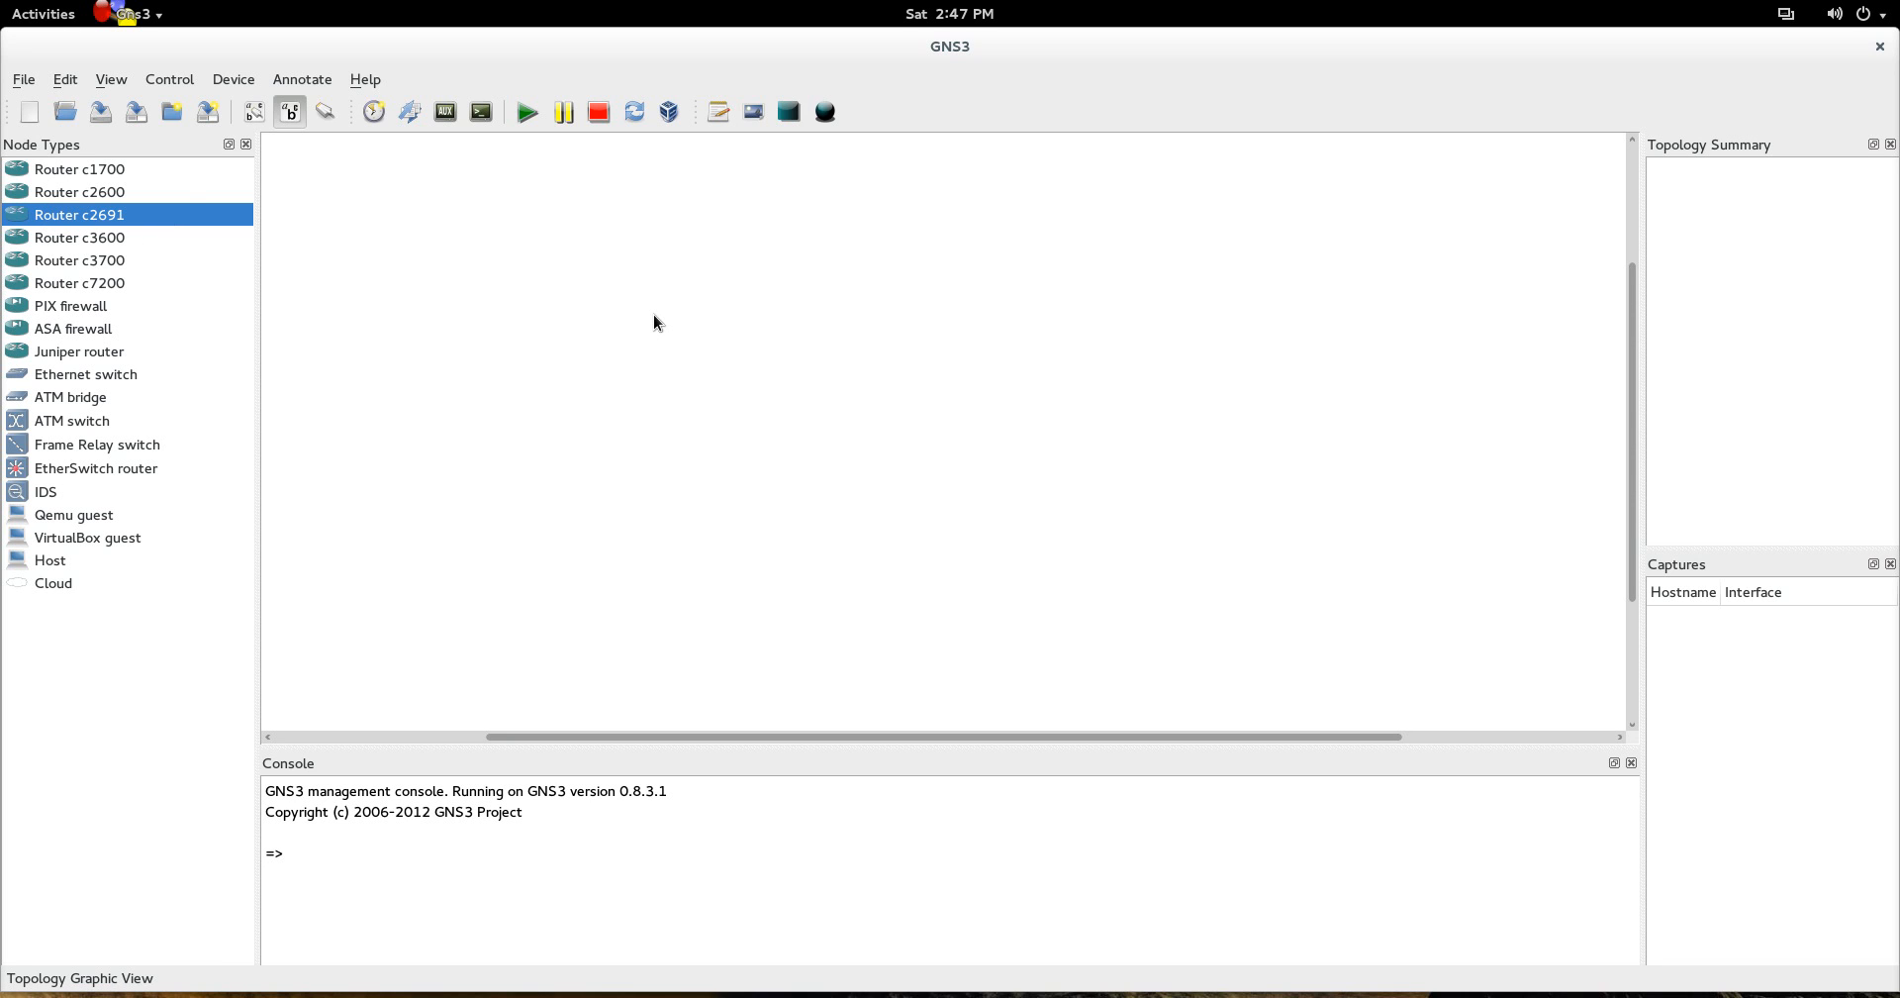
Open the IOS images and hypervisors settings and review the registered images and the base config file
{"action": "left_click", "coordinate": [65, 79]}
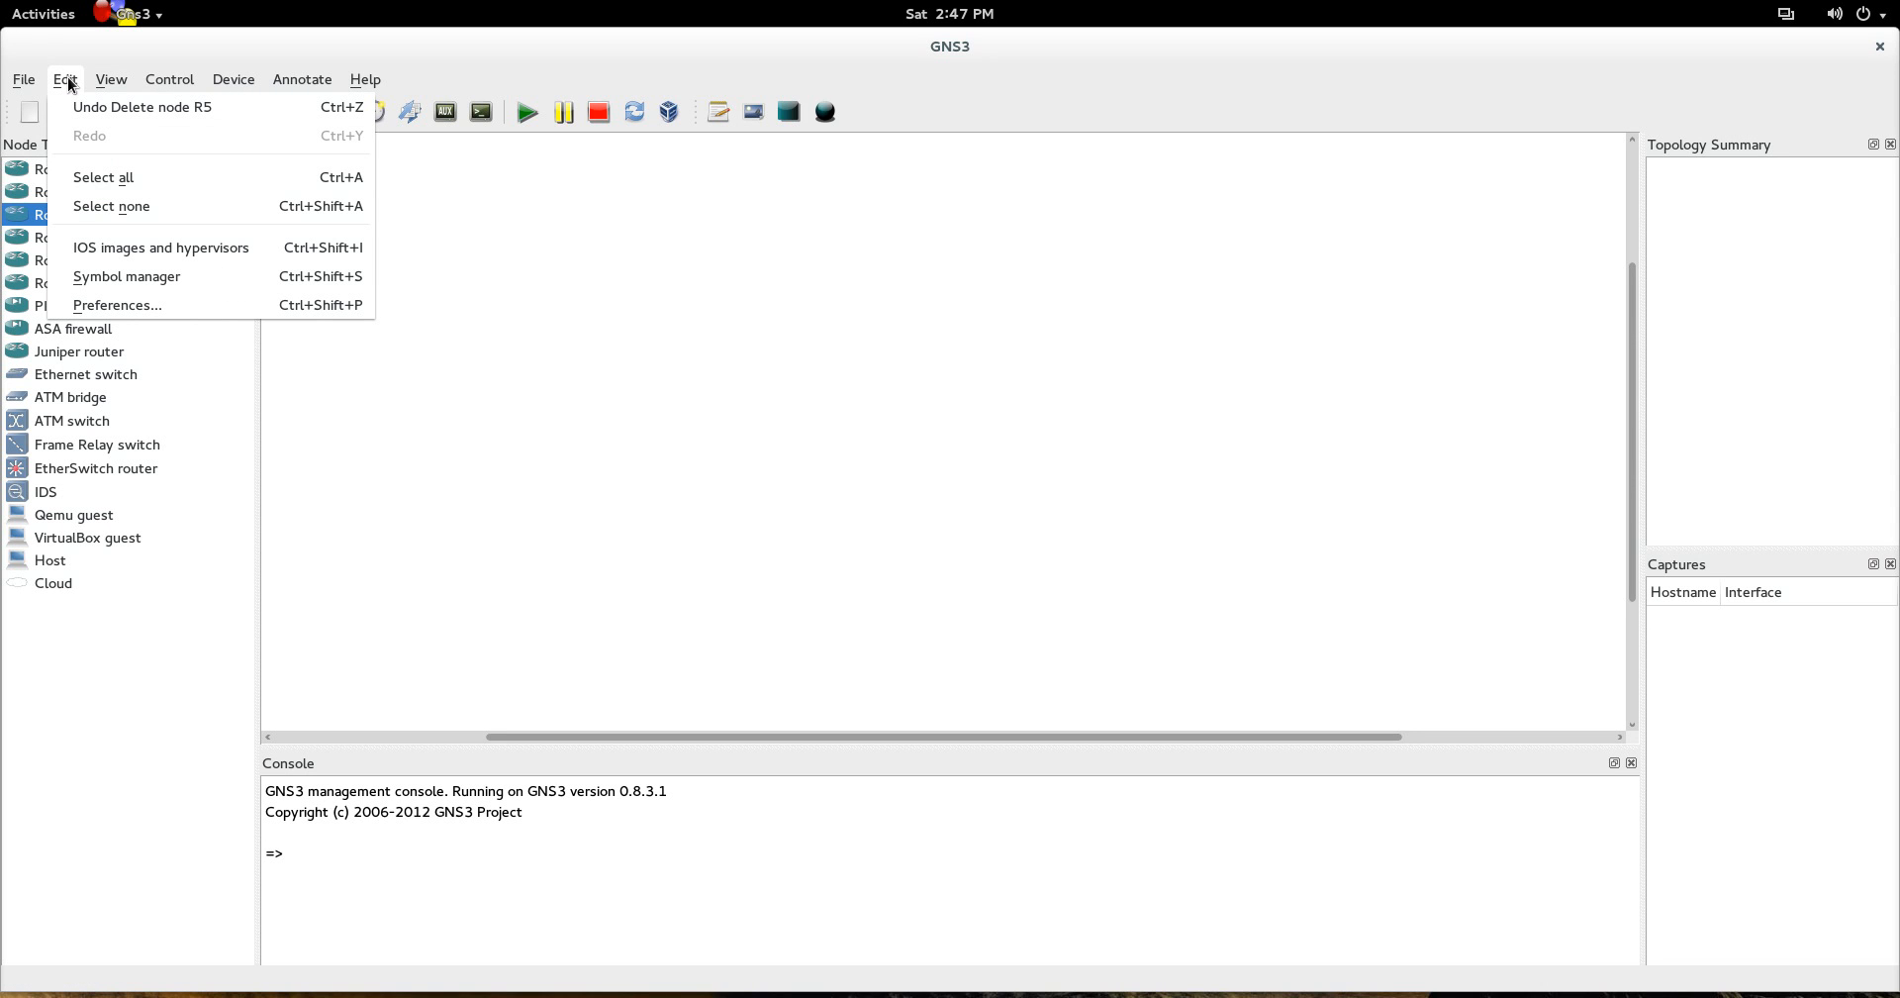
{"action": "left_click", "coordinate": [111, 242]}
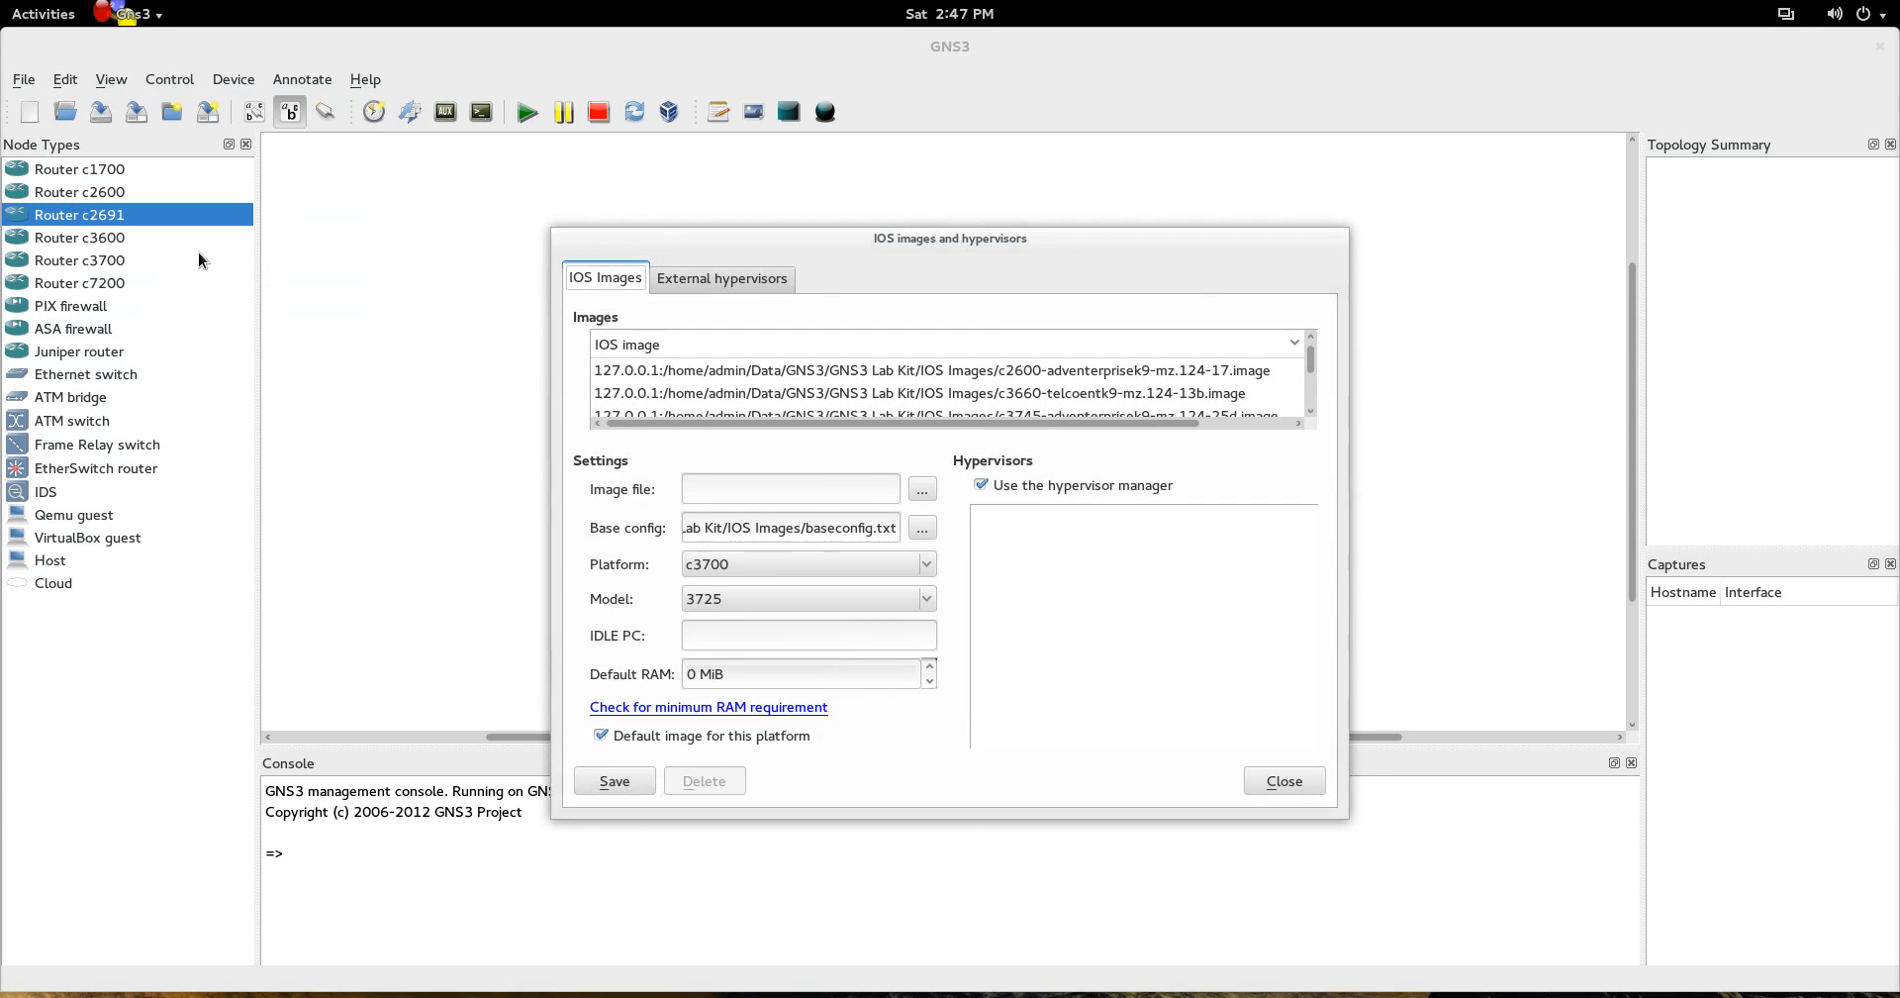
{"action": "left_click_drag", "start_coordinate": [1168, 418], "coordinate": [1265, 437]}
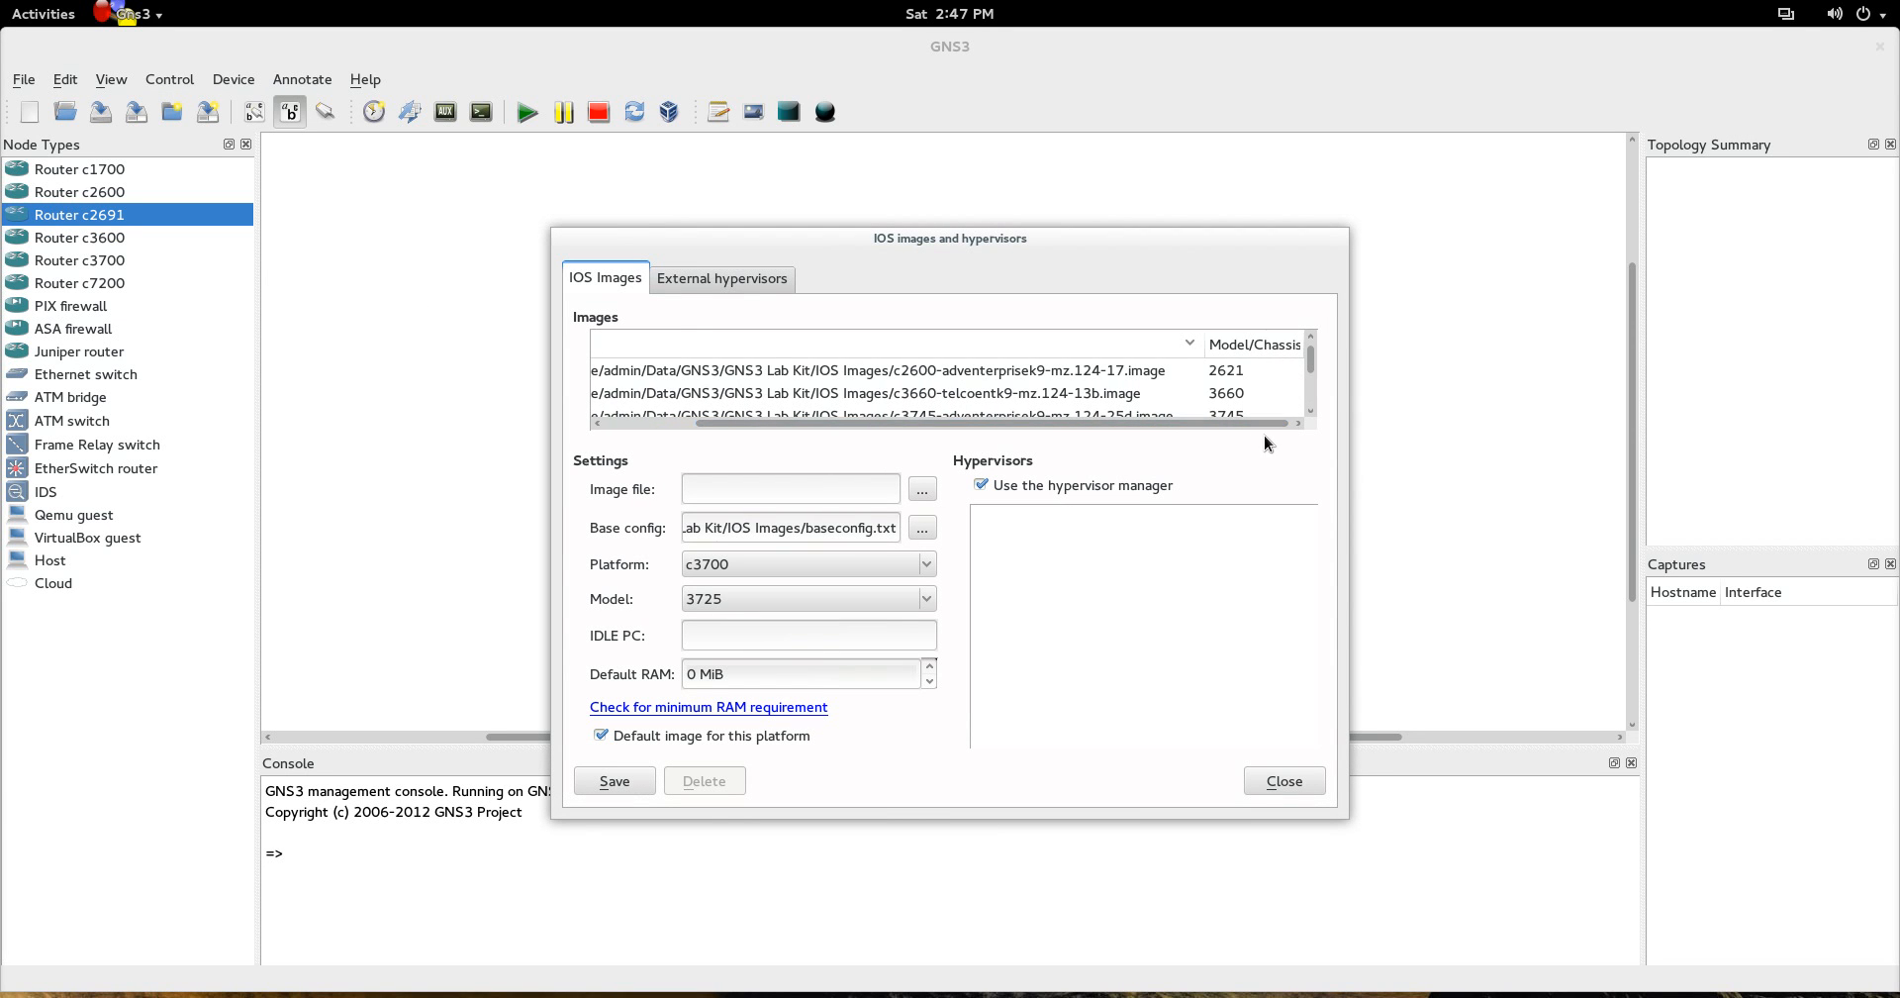
{"action": "mouse_move", "coordinate": [1311, 364]}
{"action": "left_mouse_down"}
{"action": "mouse_move", "coordinate": [1314, 396]}
{"action": "mouse_move", "coordinate": [1314, 358]}
{"action": "left_mouse_up"}
{"action": "left_click_drag", "start_coordinate": [806, 529], "coordinate": [906, 536]}
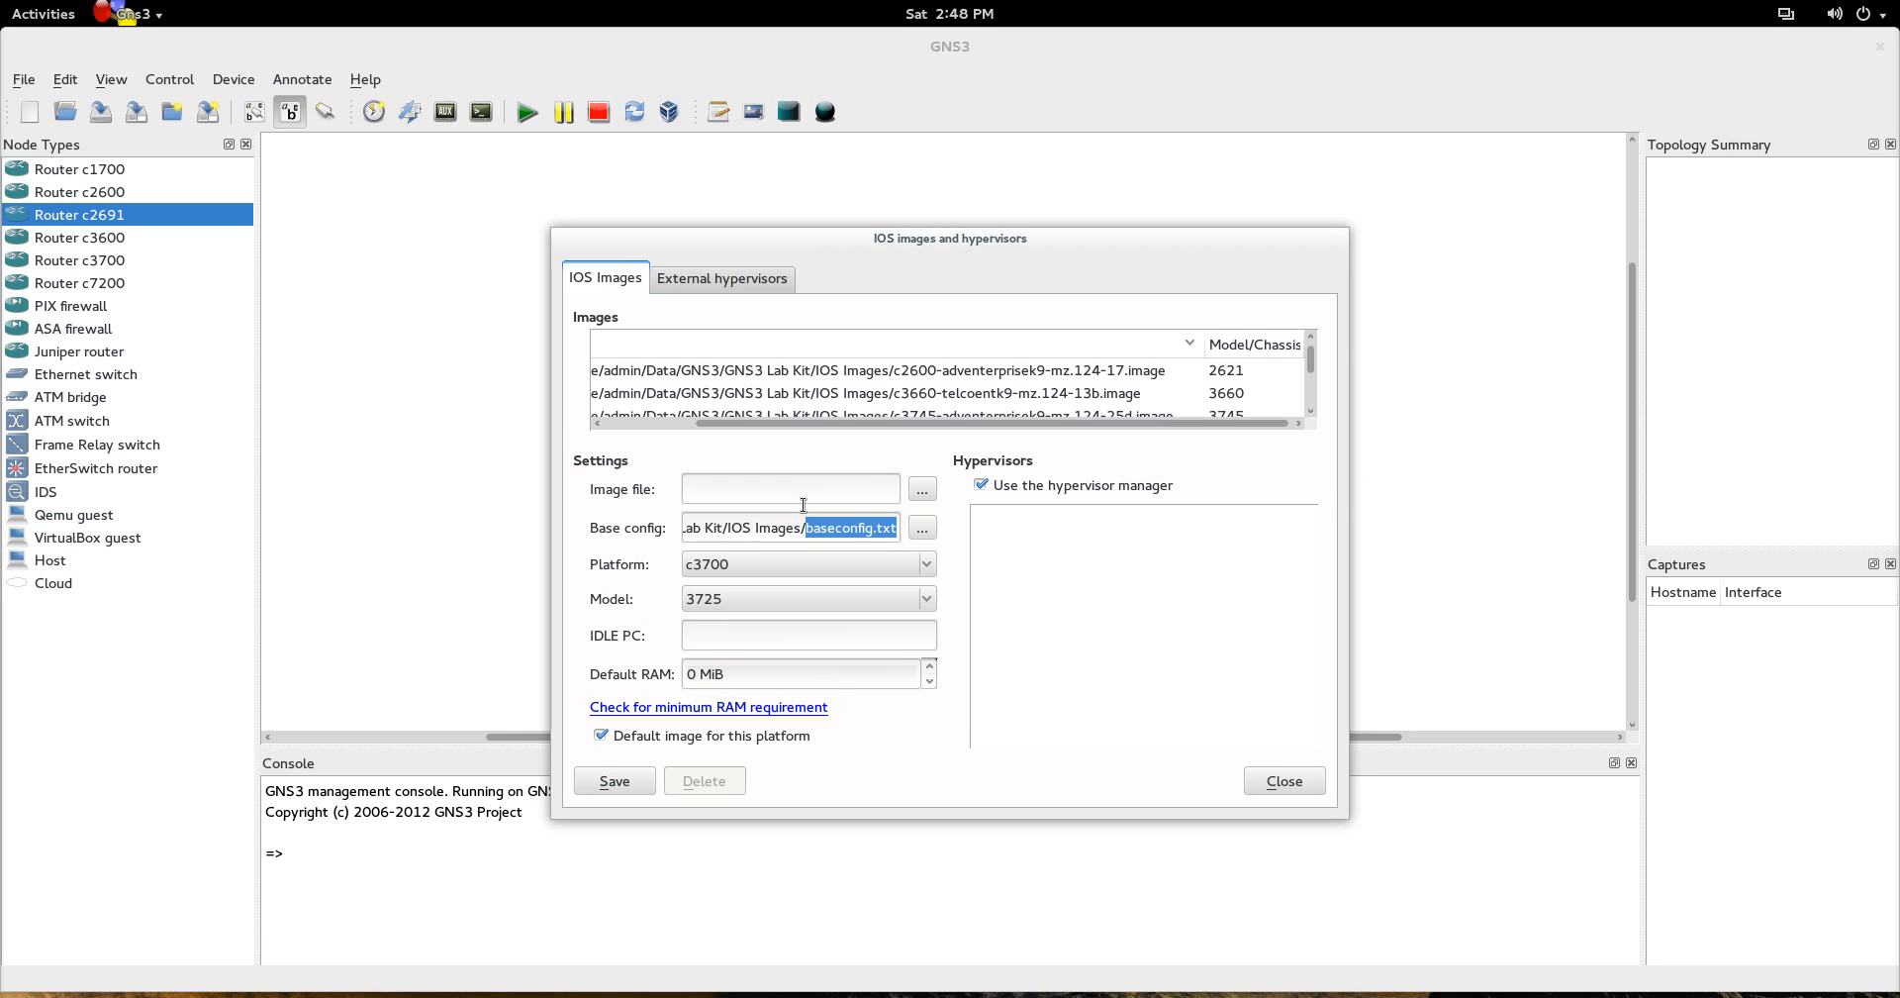
Load c2691-adventerprisek9_sna-mz.124-13b.image from the IOS Images folder as the image file
{"action": "left_click", "coordinate": [922, 495]}
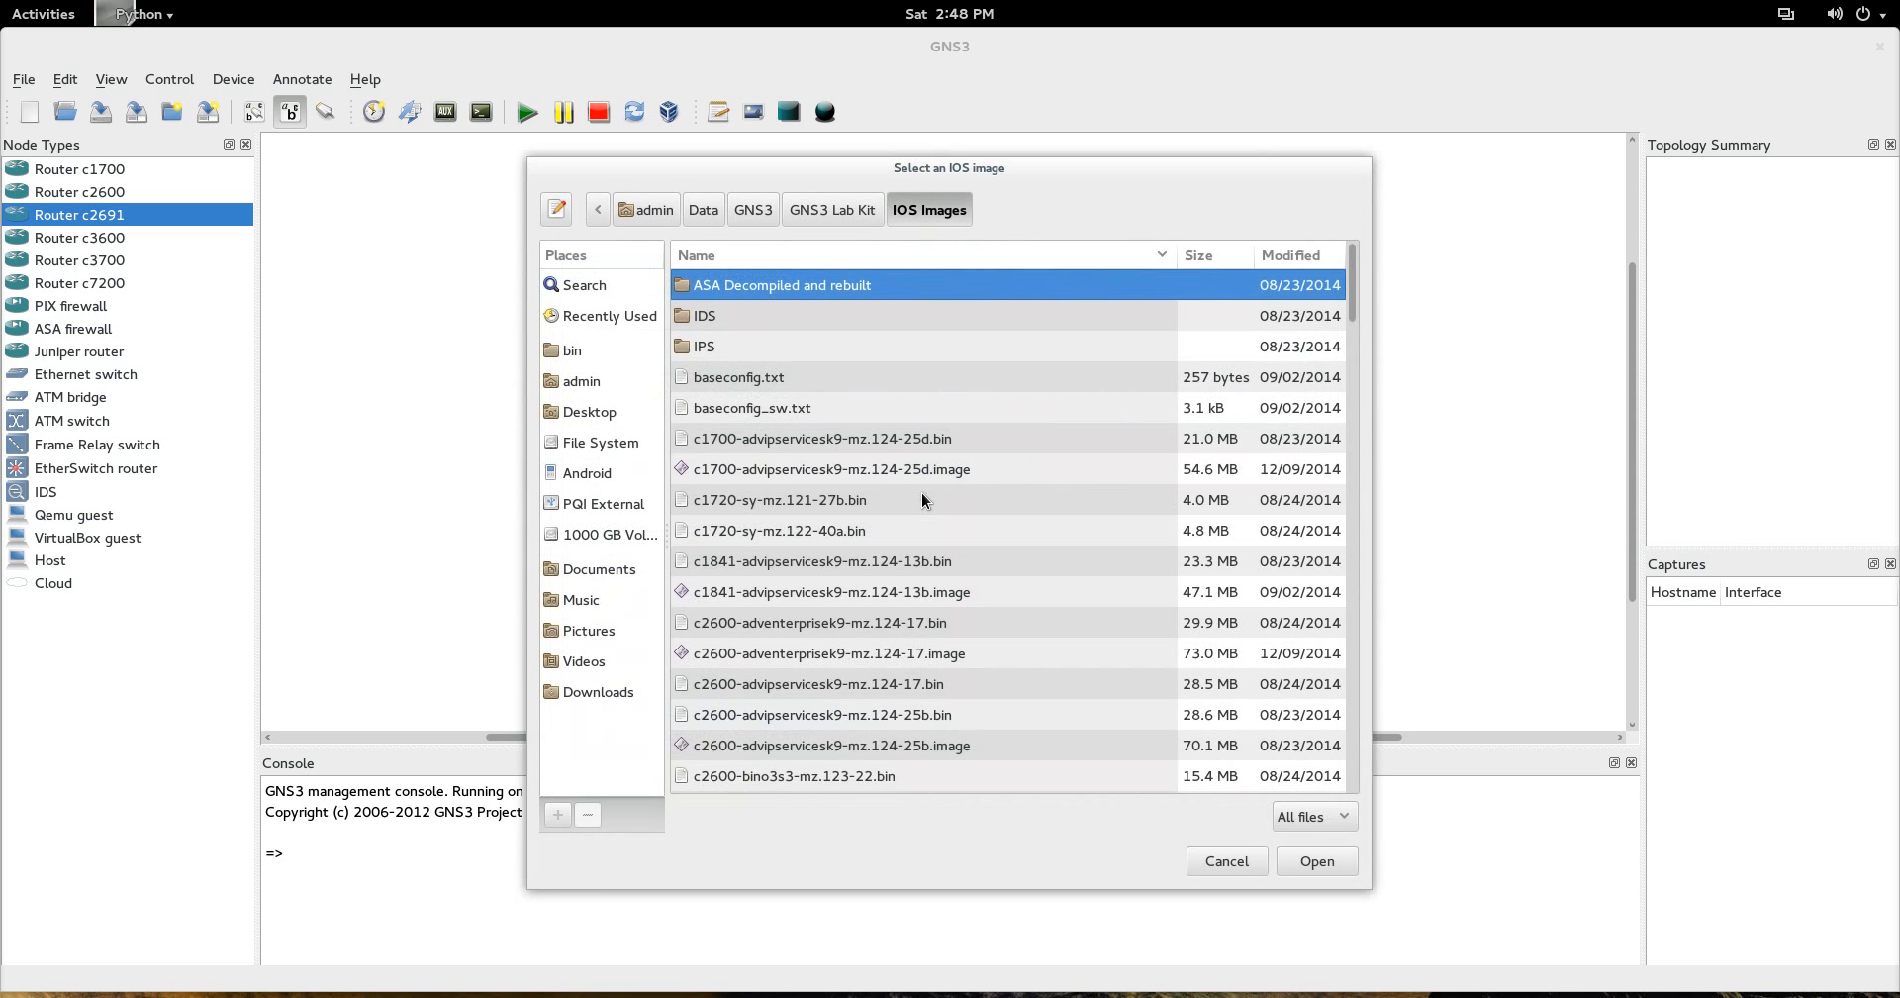
{"action": "scroll", "coordinate": [862, 490], "scroll_direction": "down", "scroll_amount": 3}
{"action": "scroll", "coordinate": [872, 477], "scroll_direction": "down", "scroll_amount": 5}
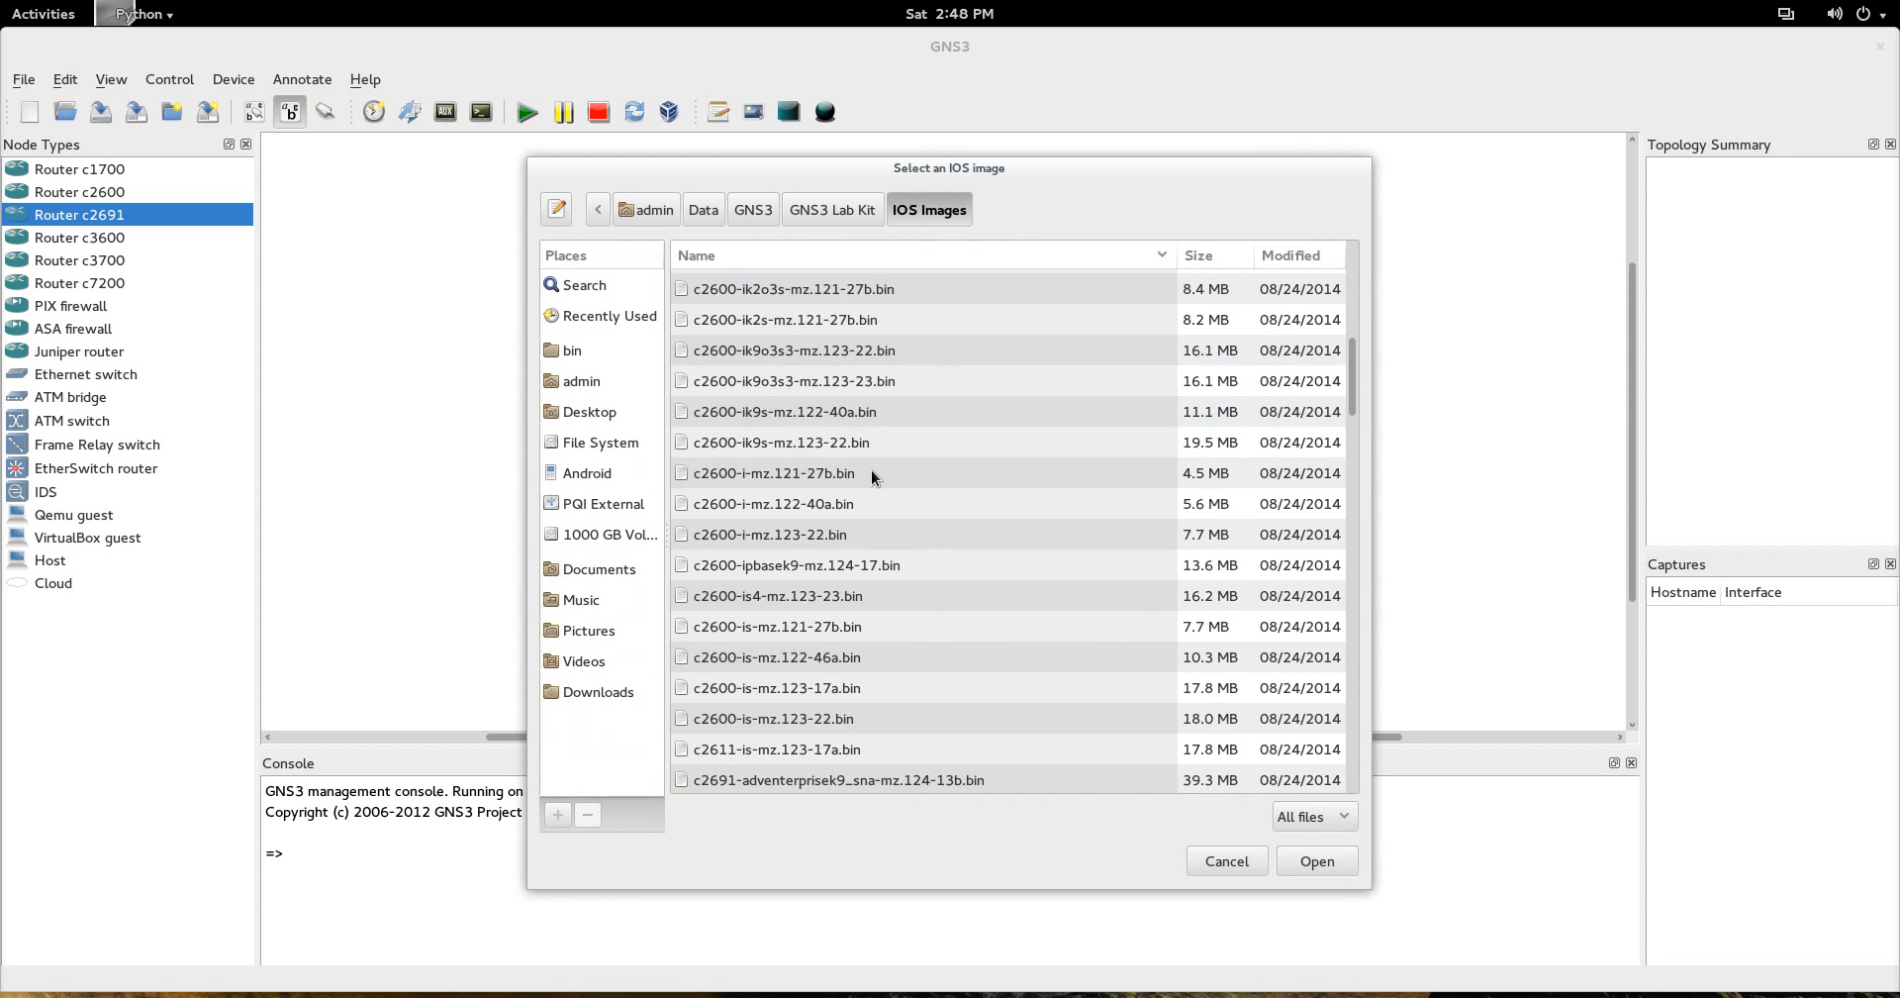
{"action": "left_click", "coordinate": [804, 560]}
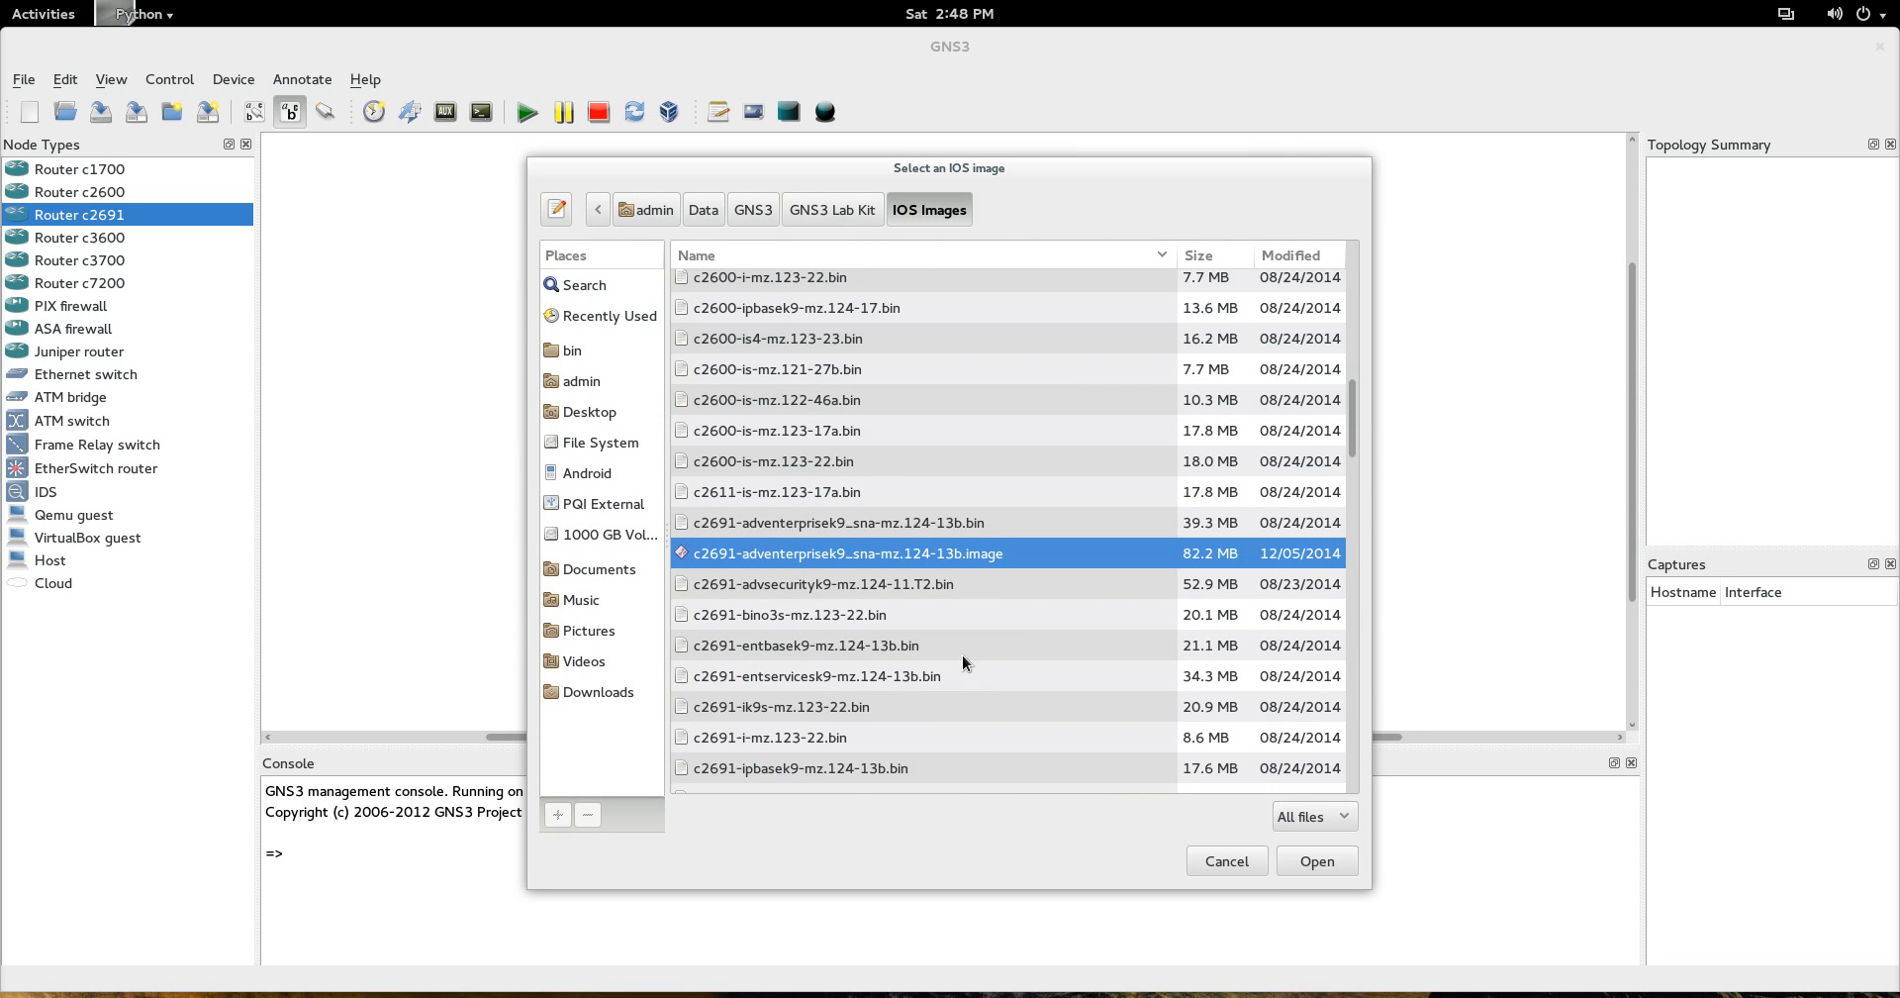
{"action": "left_click", "coordinate": [1331, 864]}
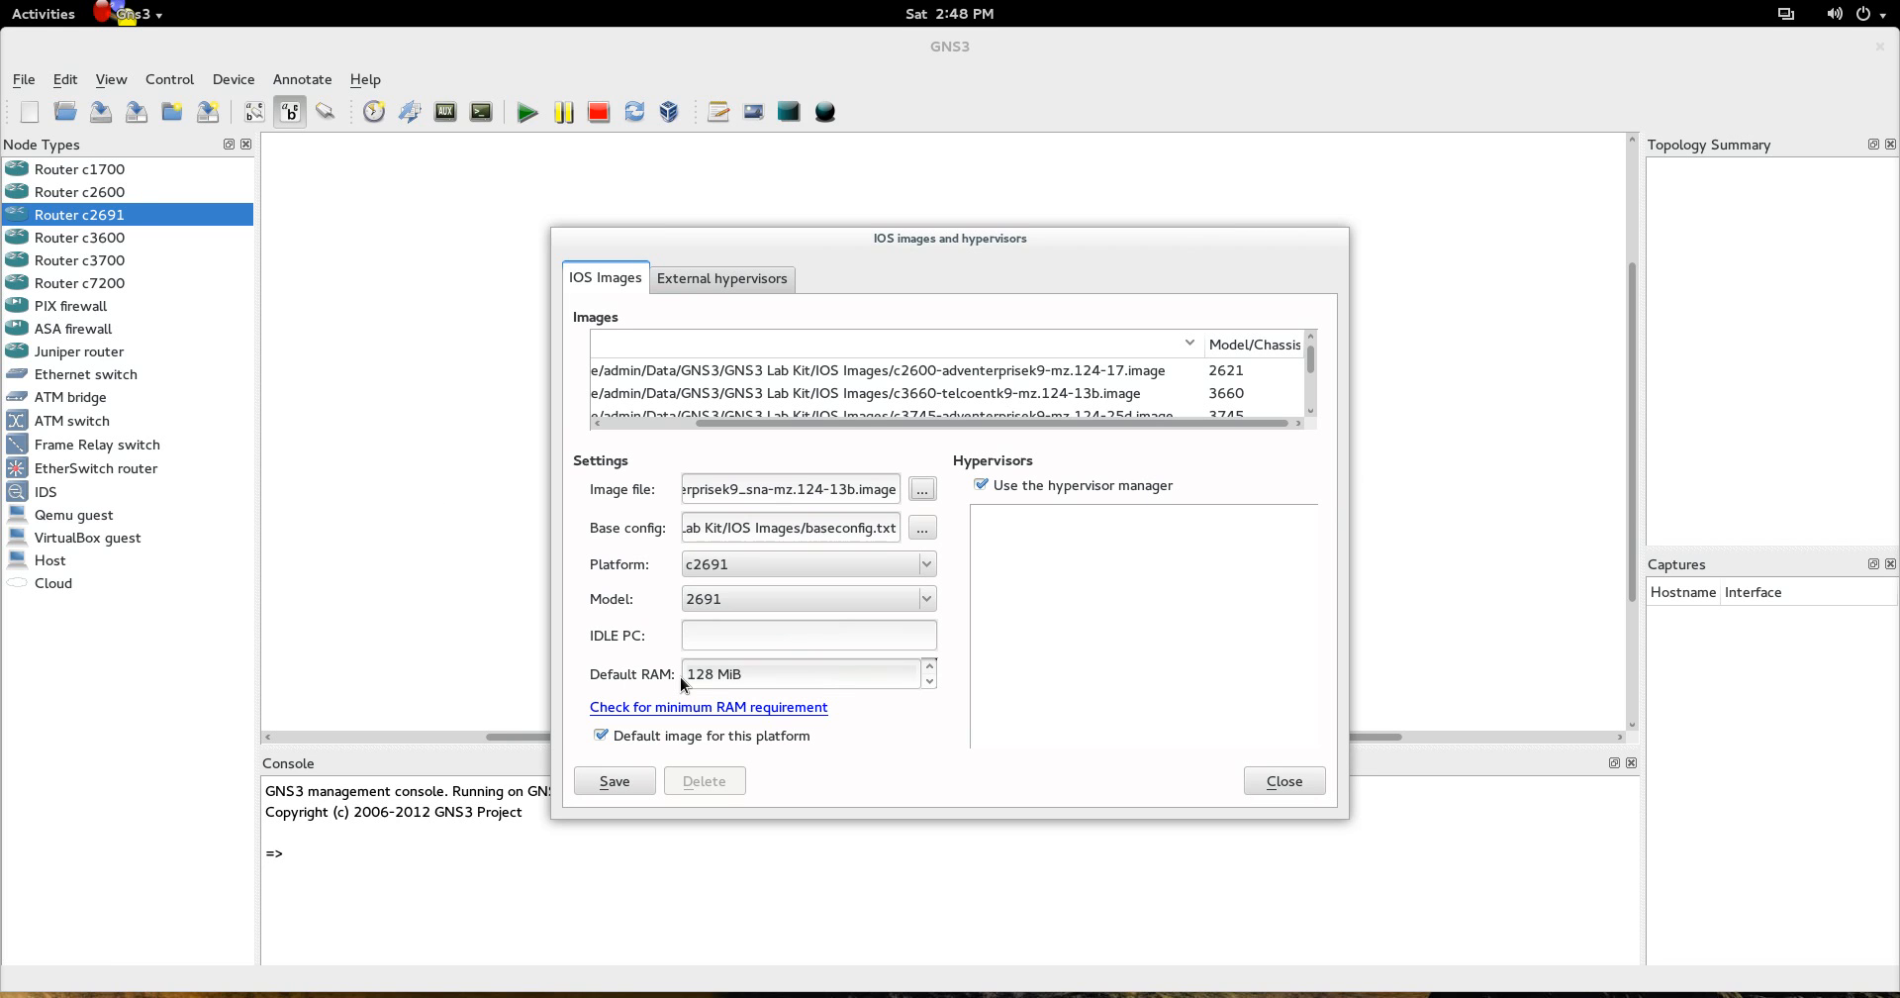
Check the default RAM, save the c2691 image entry and close the IOS images settings
{"action": "mouse_move", "coordinate": [684, 674]}
{"action": "left_mouse_down"}
{"action": "mouse_move", "coordinate": [748, 674]}
{"action": "mouse_move", "coordinate": [676, 643]}
{"action": "left_mouse_up"}
{"action": "double_click", "coordinate": [723, 680]}
{"action": "left_click_drag", "start_coordinate": [716, 690], "coordinate": [687, 686]}
{"action": "left_click", "coordinate": [626, 786]}
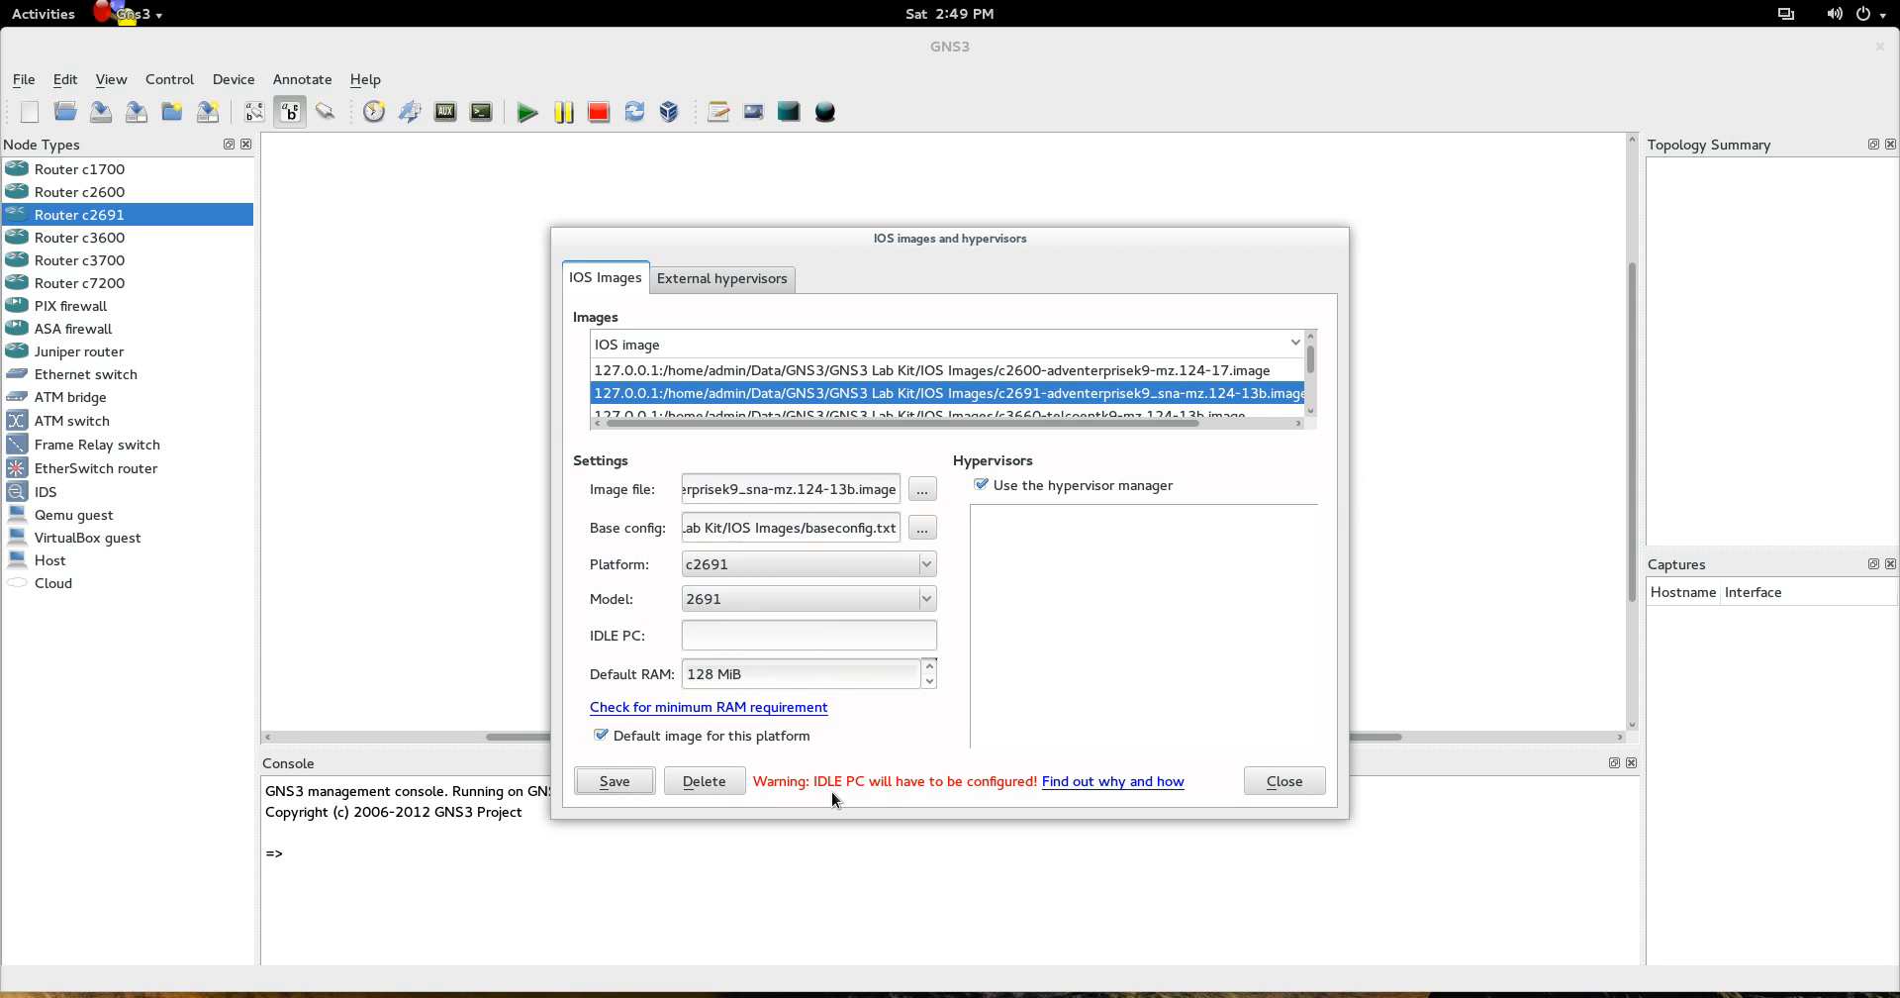
{"action": "left_click", "coordinate": [1274, 786]}
{"action": "left_click", "coordinate": [1274, 786]}
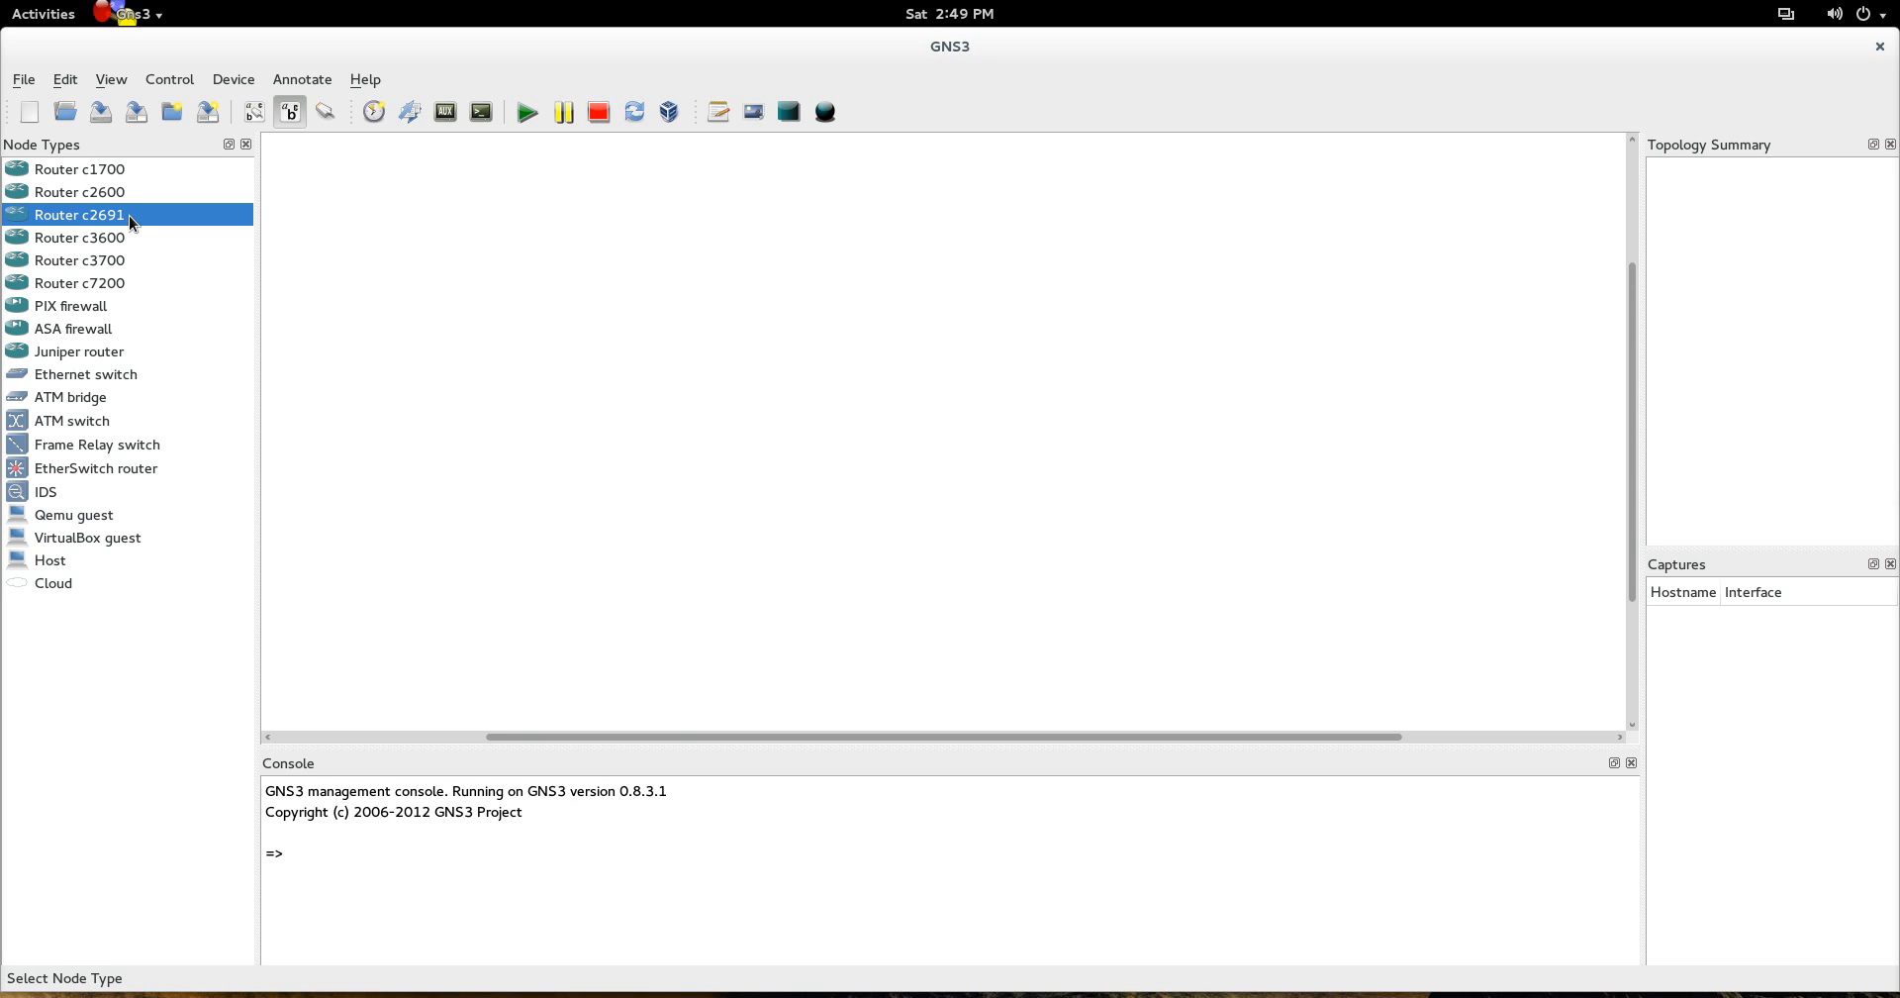
Place a c2691 router in the middle of the empty topology and start it
{"action": "left_click_drag", "start_coordinate": [129, 216], "coordinate": [875, 419]}
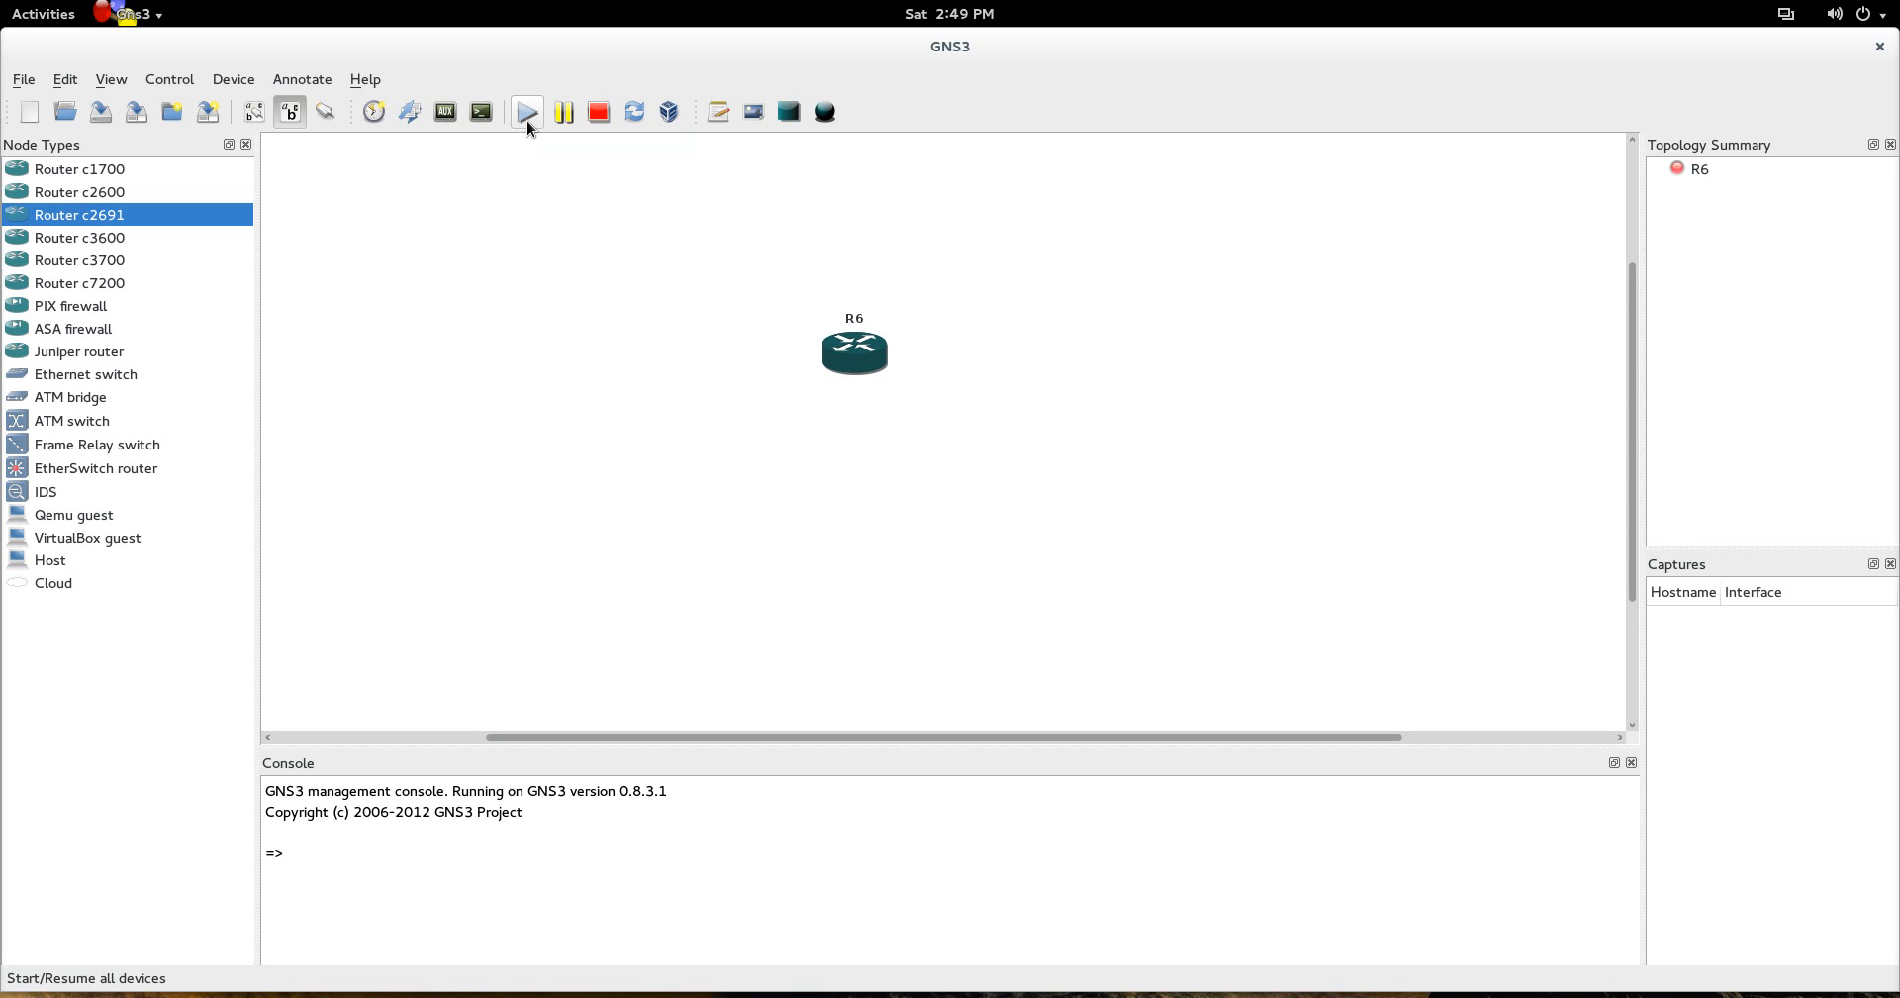
{"action": "mouse_move", "coordinate": [857, 349]}
{"action": "right_click", "coordinate": [857, 346]}
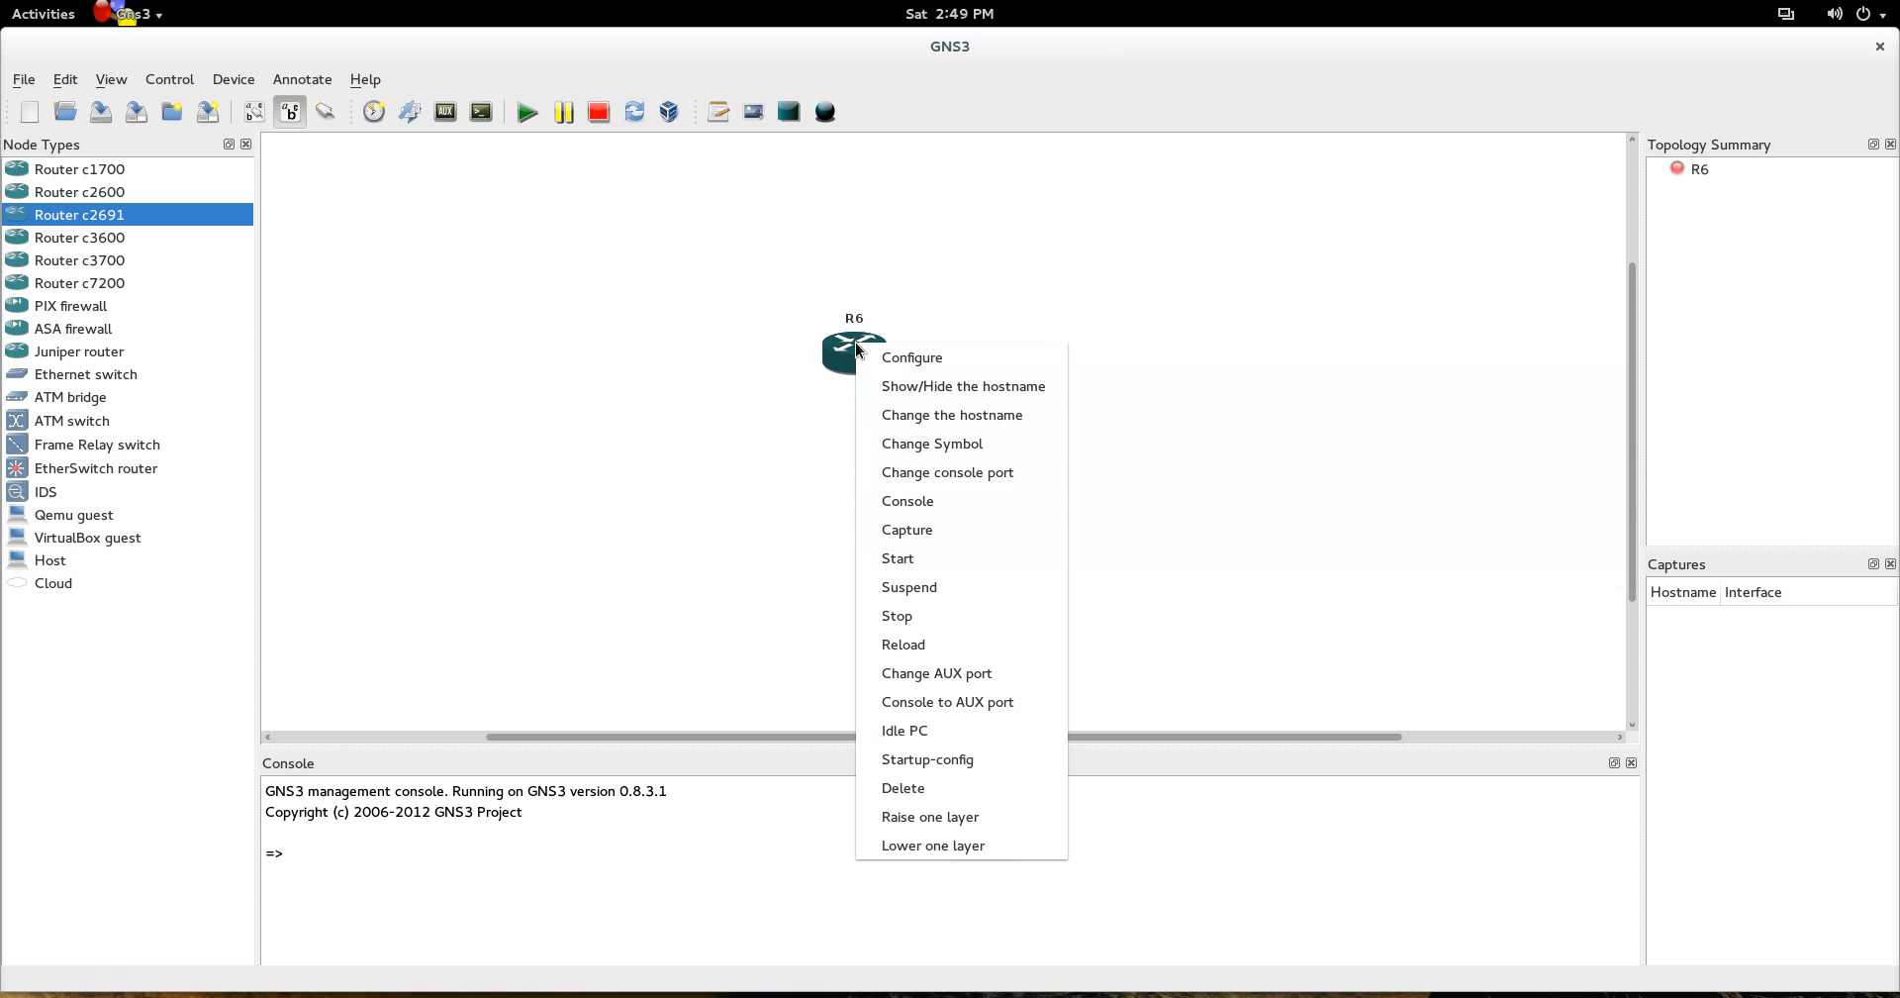
{"action": "left_click", "coordinate": [919, 550]}
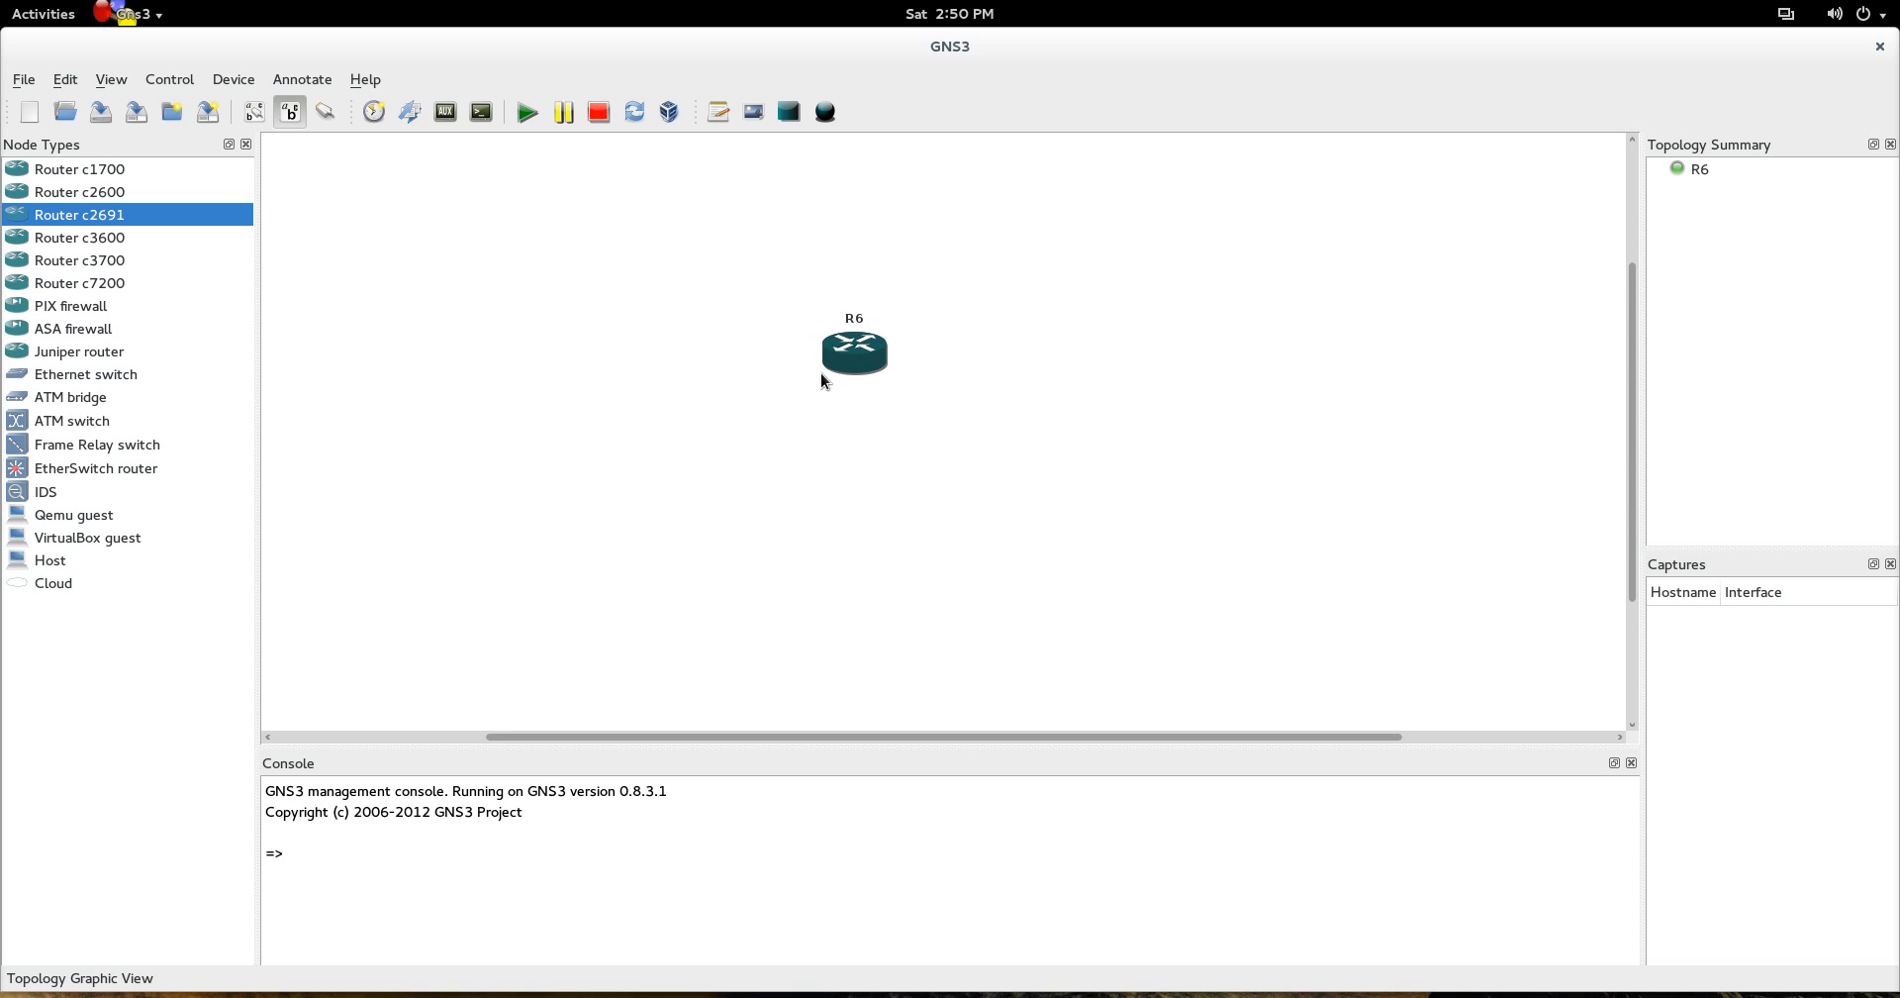
Calculate a new idle PC value for router R6 and choose the starred option 0x60b70574
{"action": "right_click", "coordinate": [849, 356]}
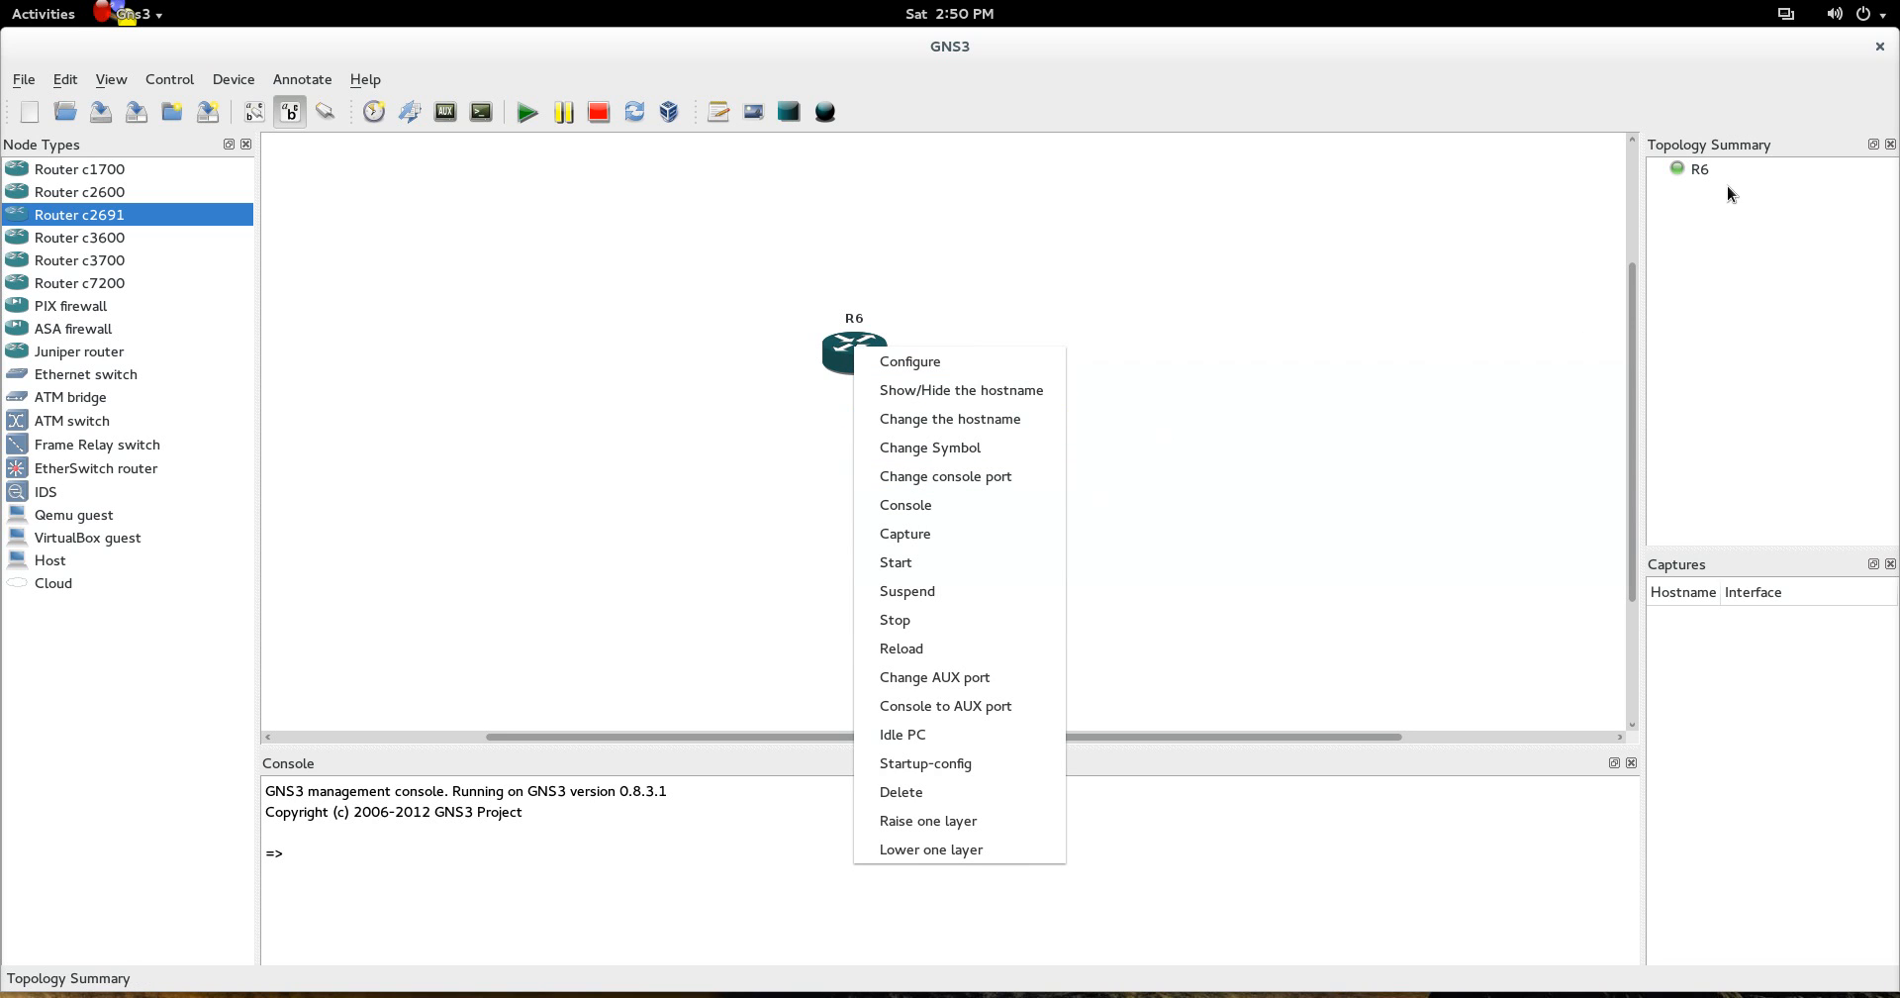
{"action": "left_click", "coordinate": [939, 734]}
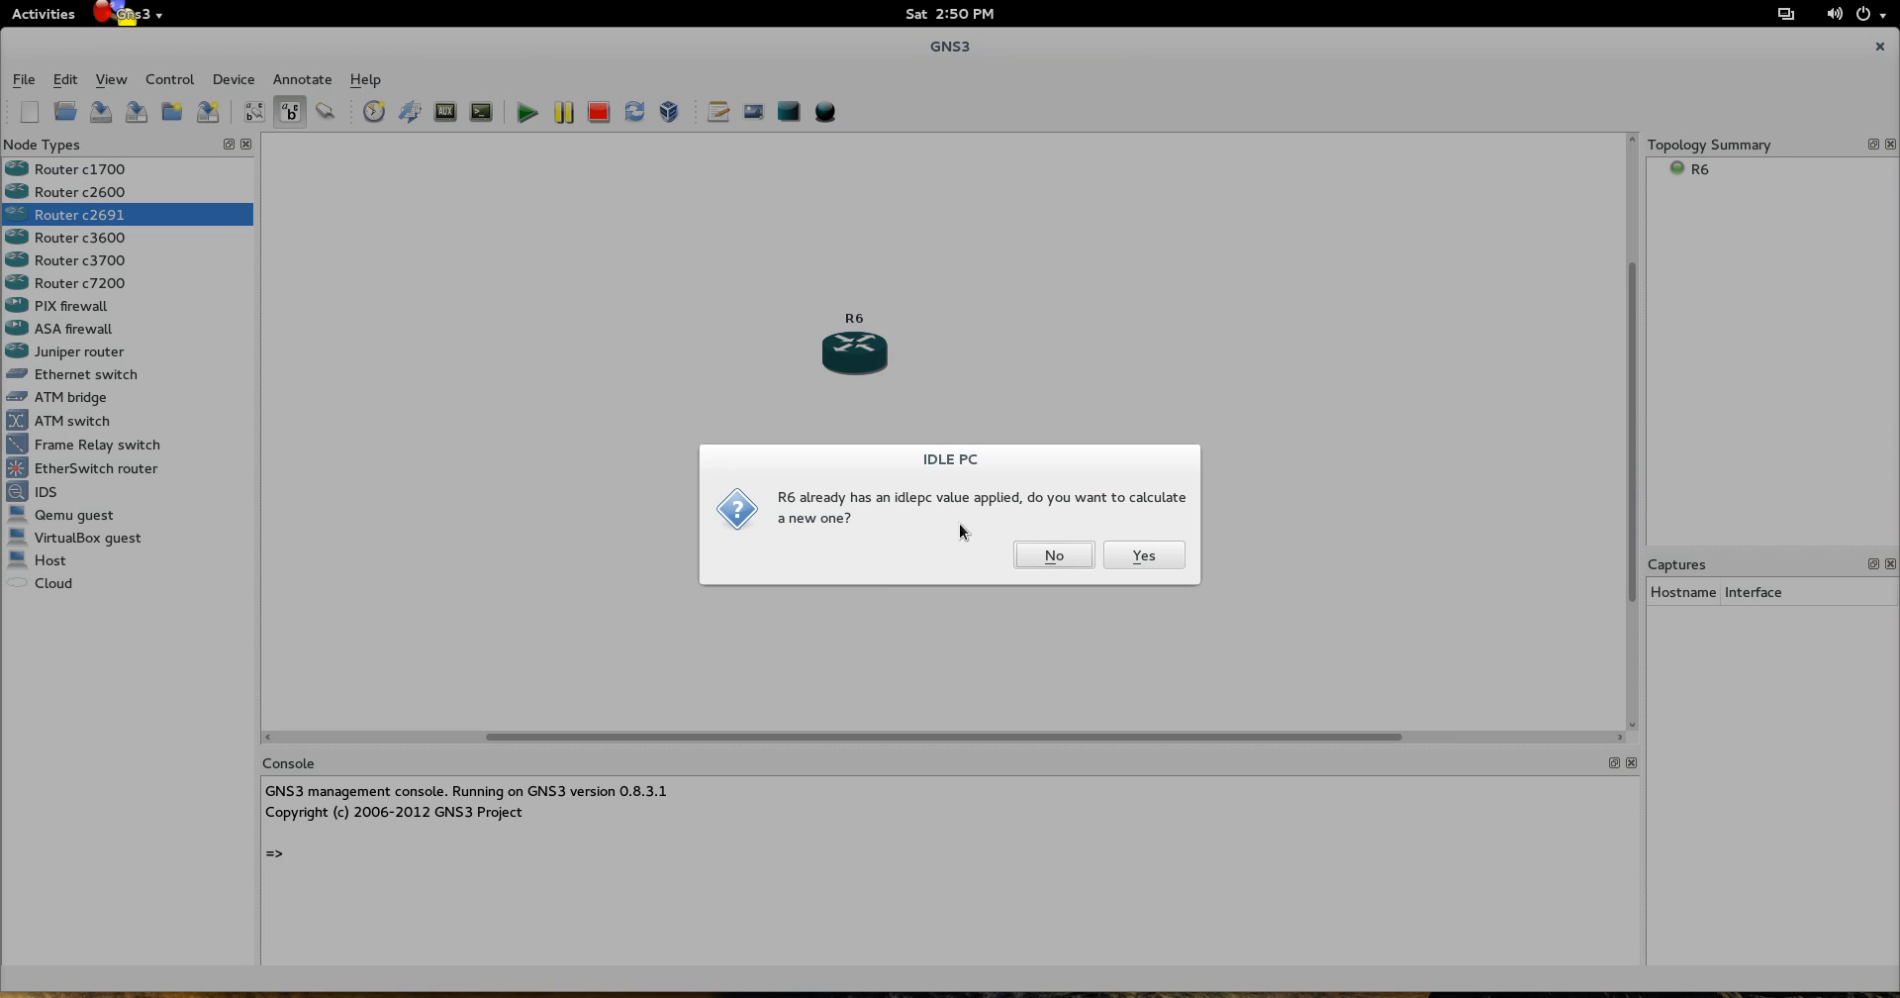
{"action": "left_click", "coordinate": [1149, 554]}
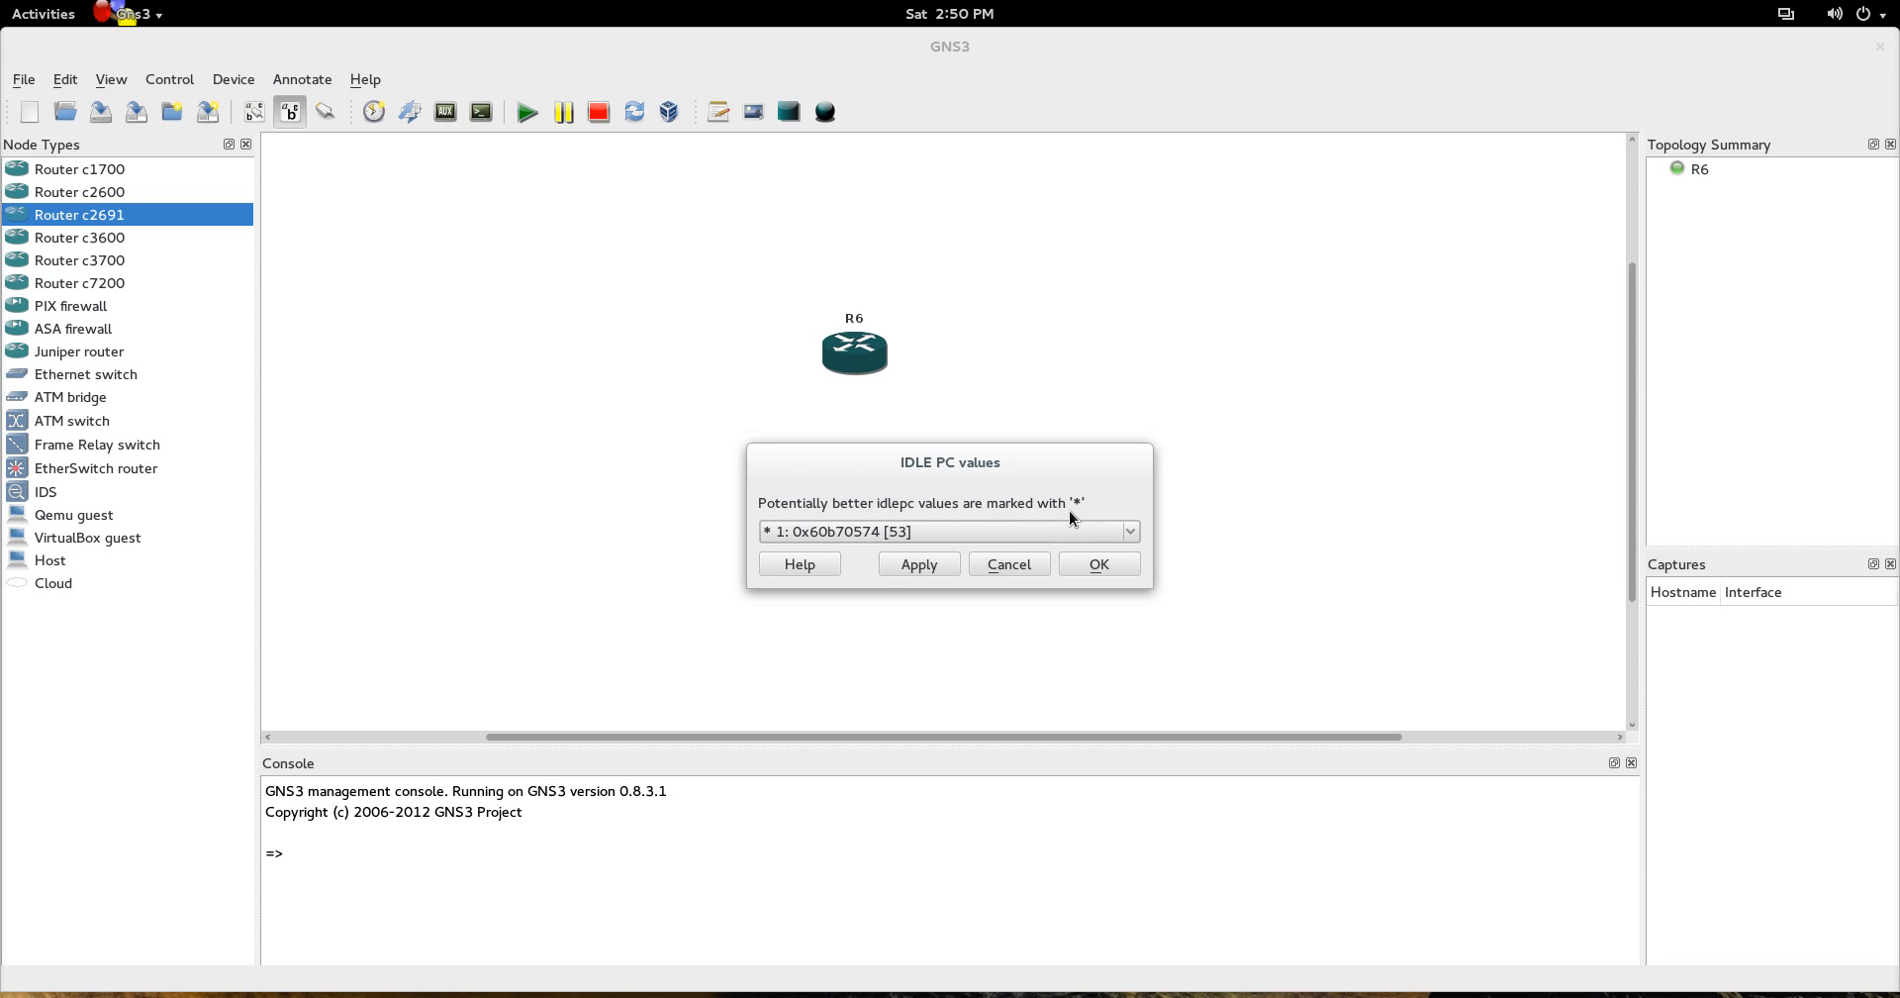
{"action": "left_click", "coordinate": [1133, 532]}
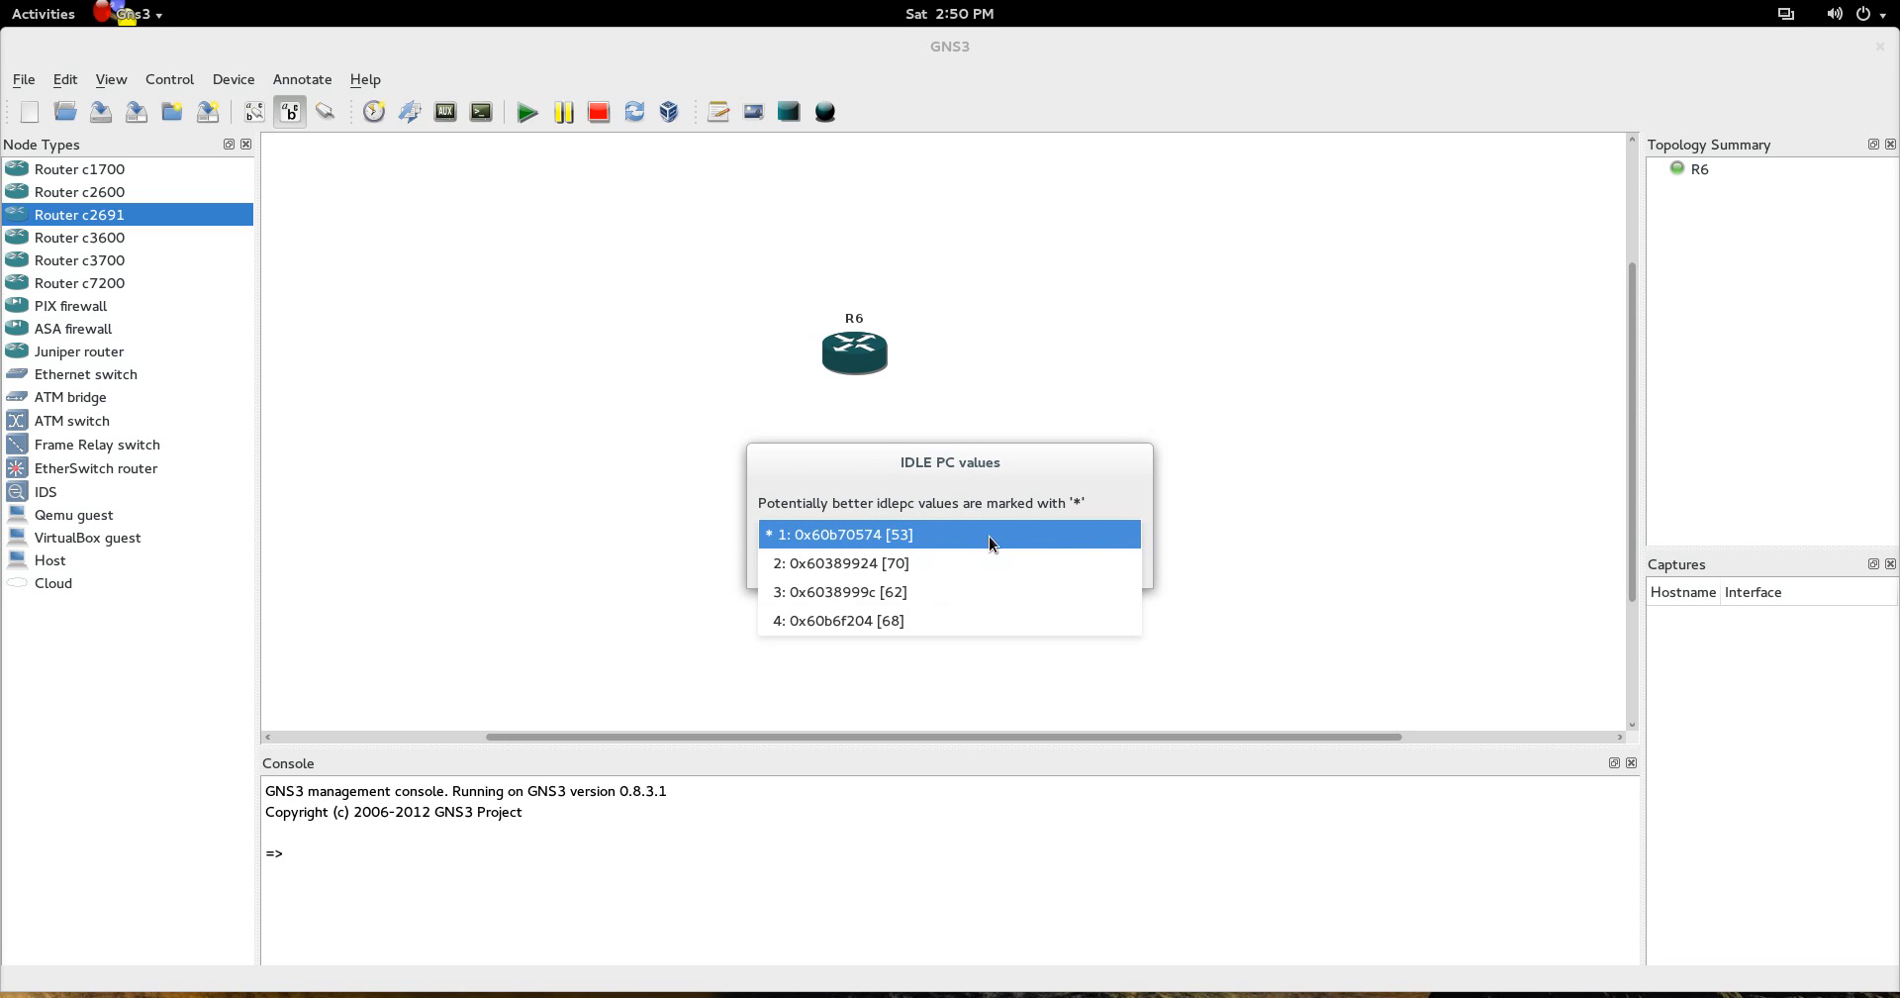
{"action": "left_click", "coordinate": [871, 533]}
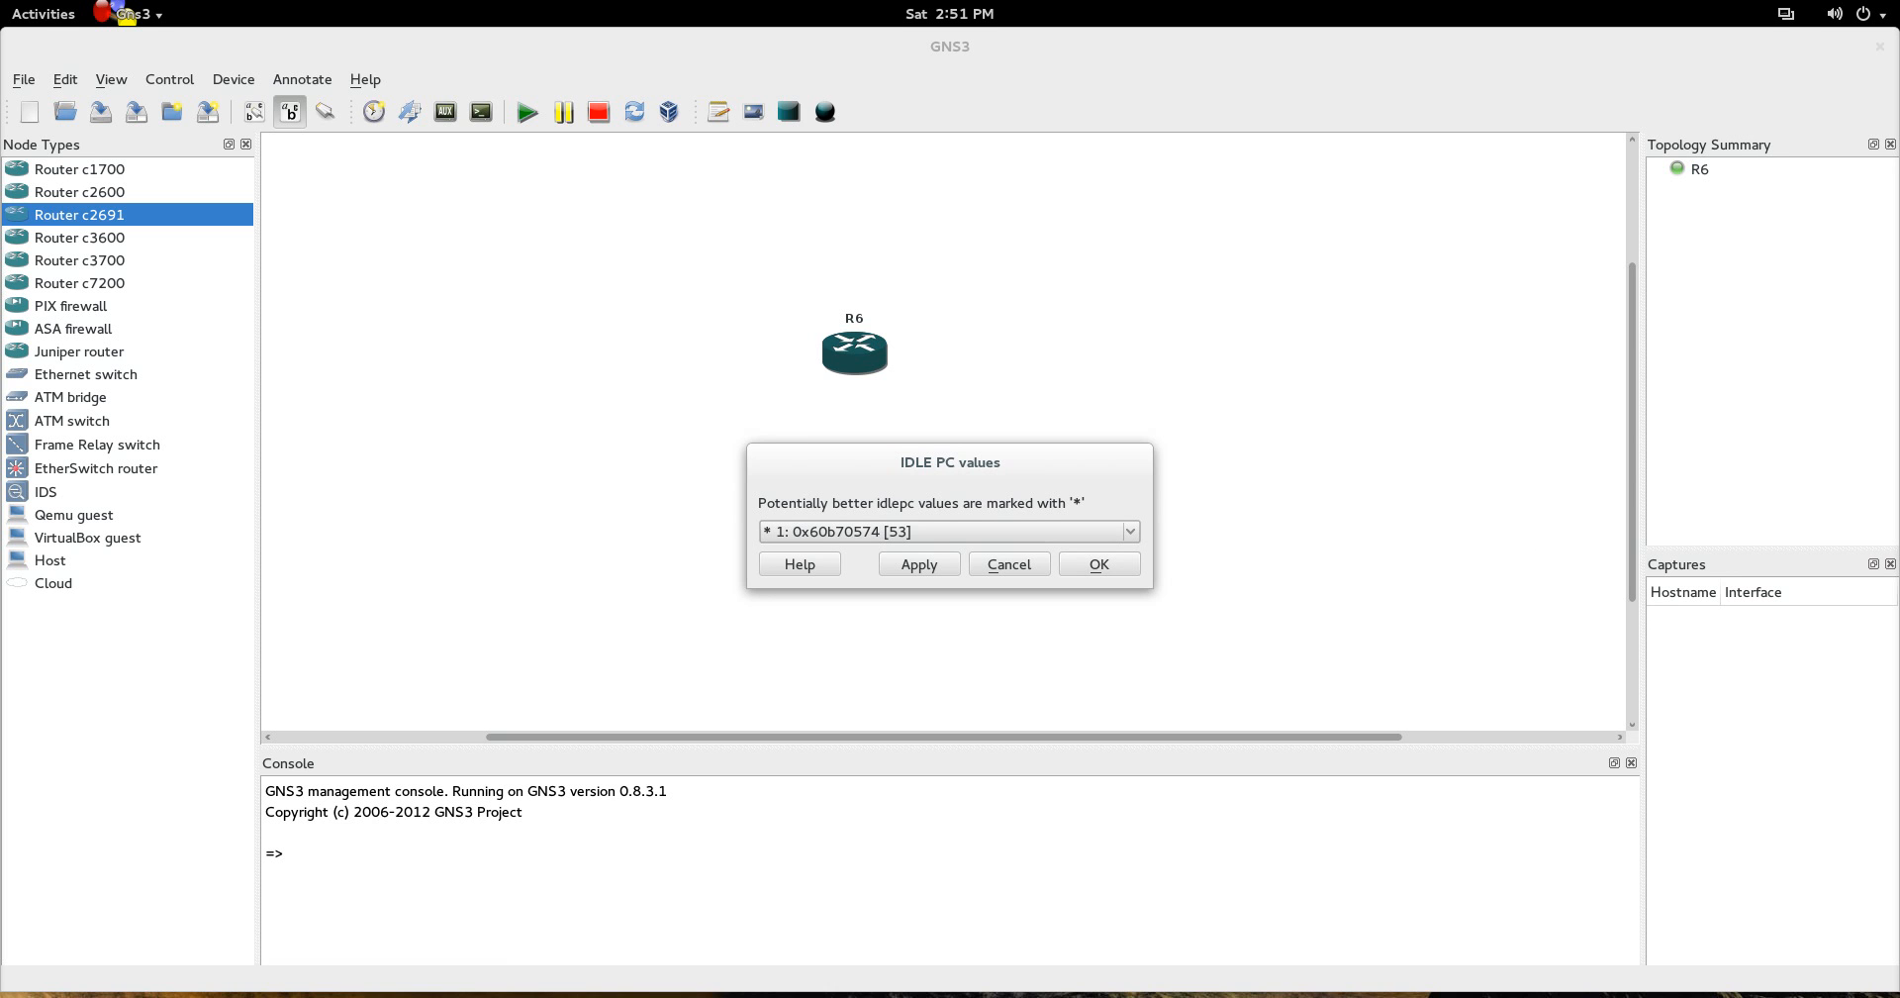
Bring the terminal running top into view, check the CPU usage of dynamips and move it away again
{"action": "left_click_drag", "start_coordinate": [1899, 594], "coordinate": [1485, 175]}
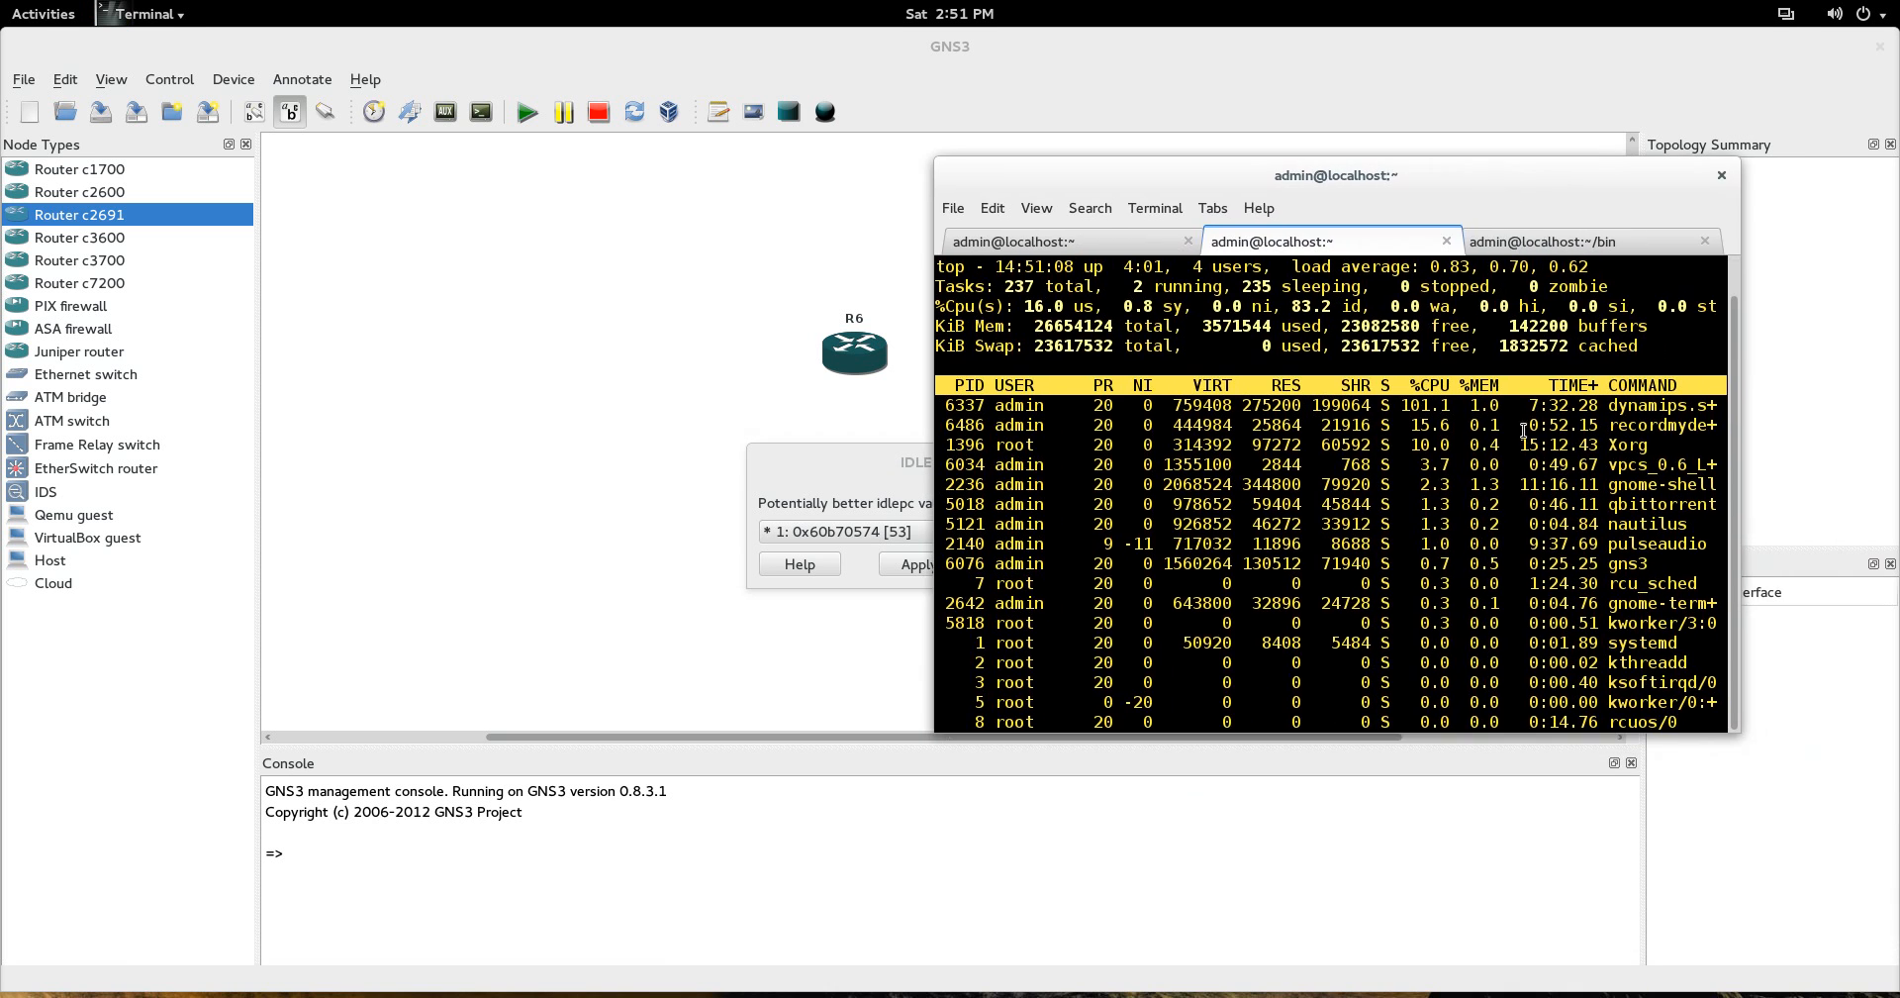
{"action": "left_click_drag", "start_coordinate": [1394, 406], "coordinate": [1727, 409]}
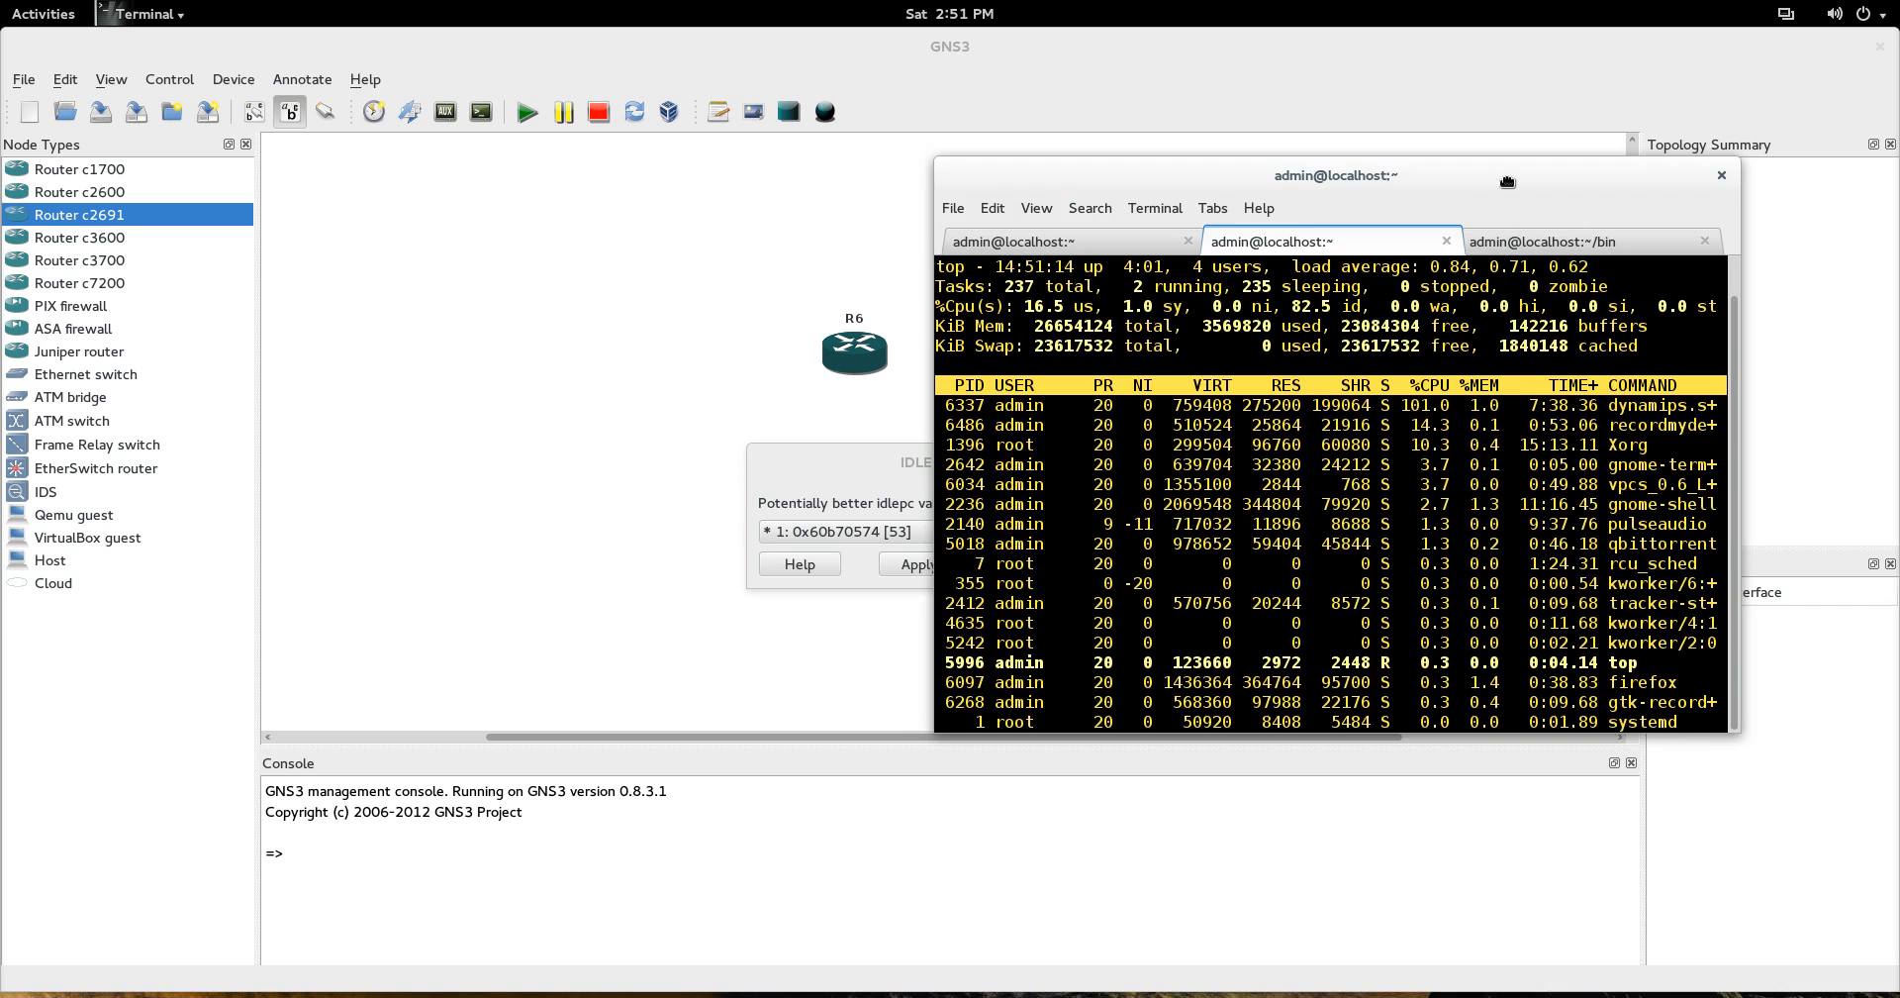
{"action": "left_click_drag", "start_coordinate": [1507, 181], "coordinate": [1899, 594]}
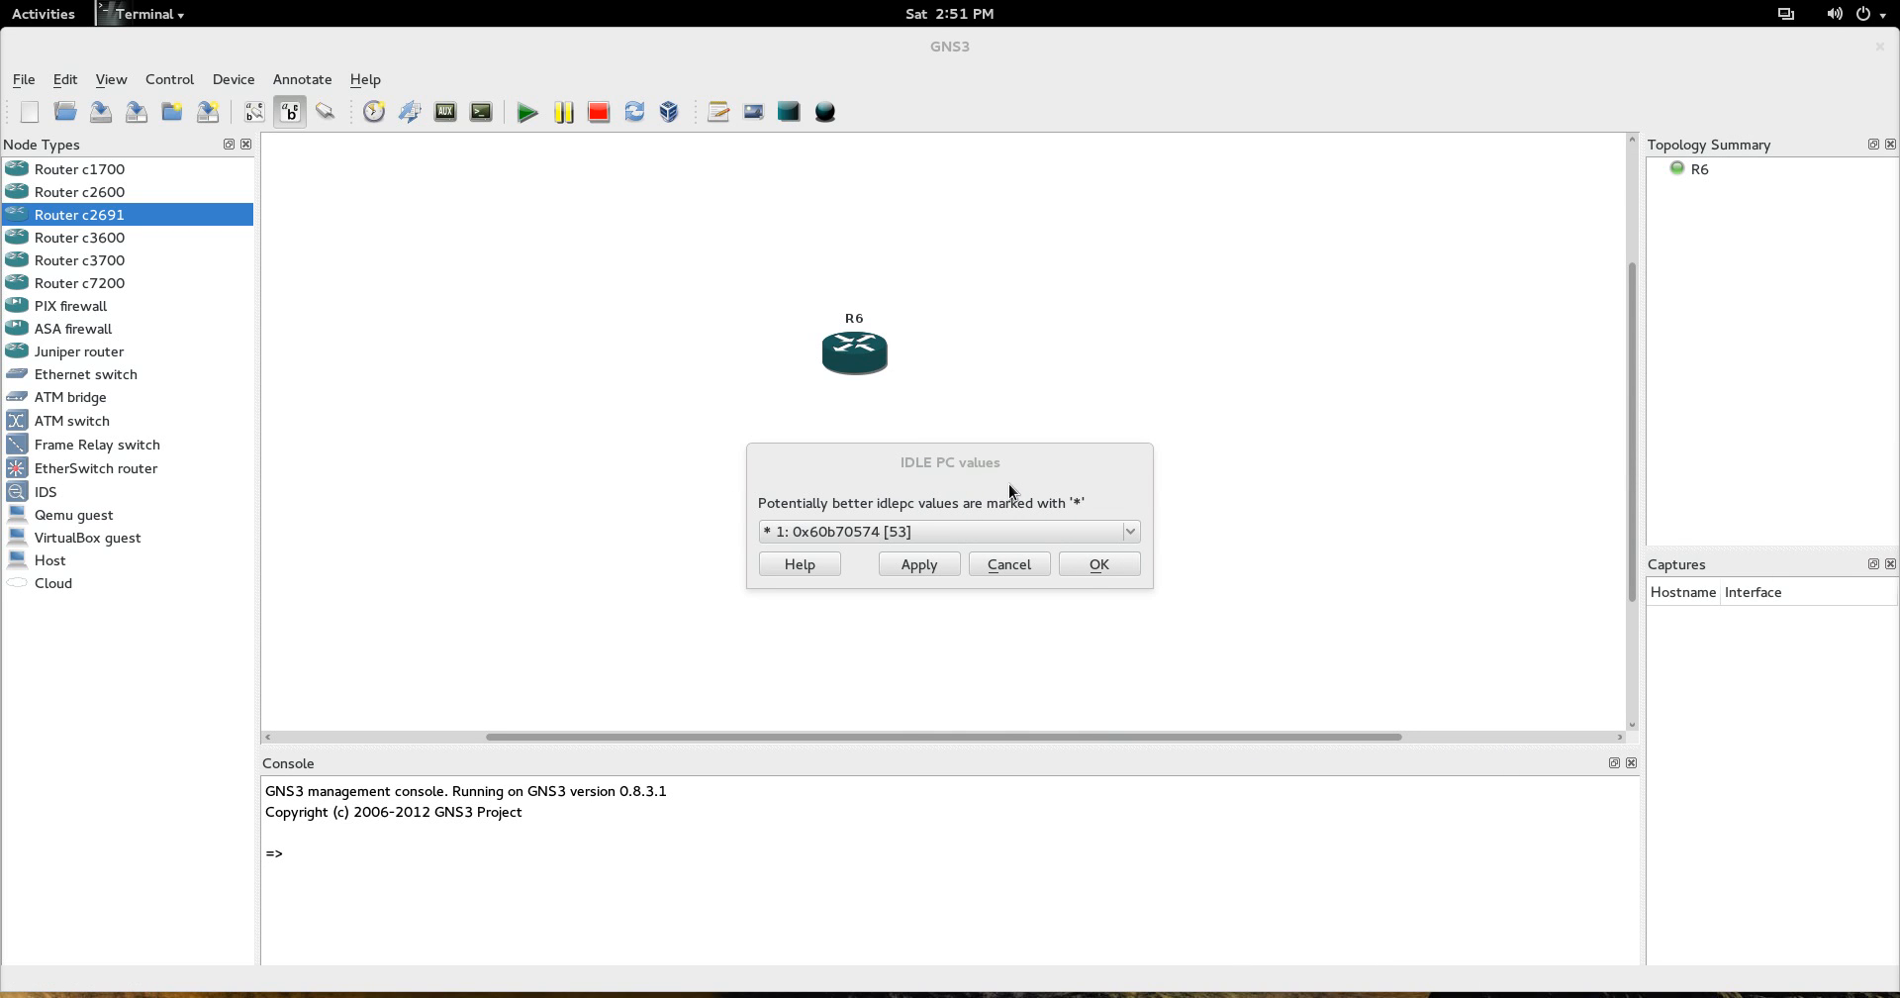
Confirm the chosen idle PC value and recheck the dynamips CPU usage in the top terminal
{"action": "left_click", "coordinate": [1095, 572]}
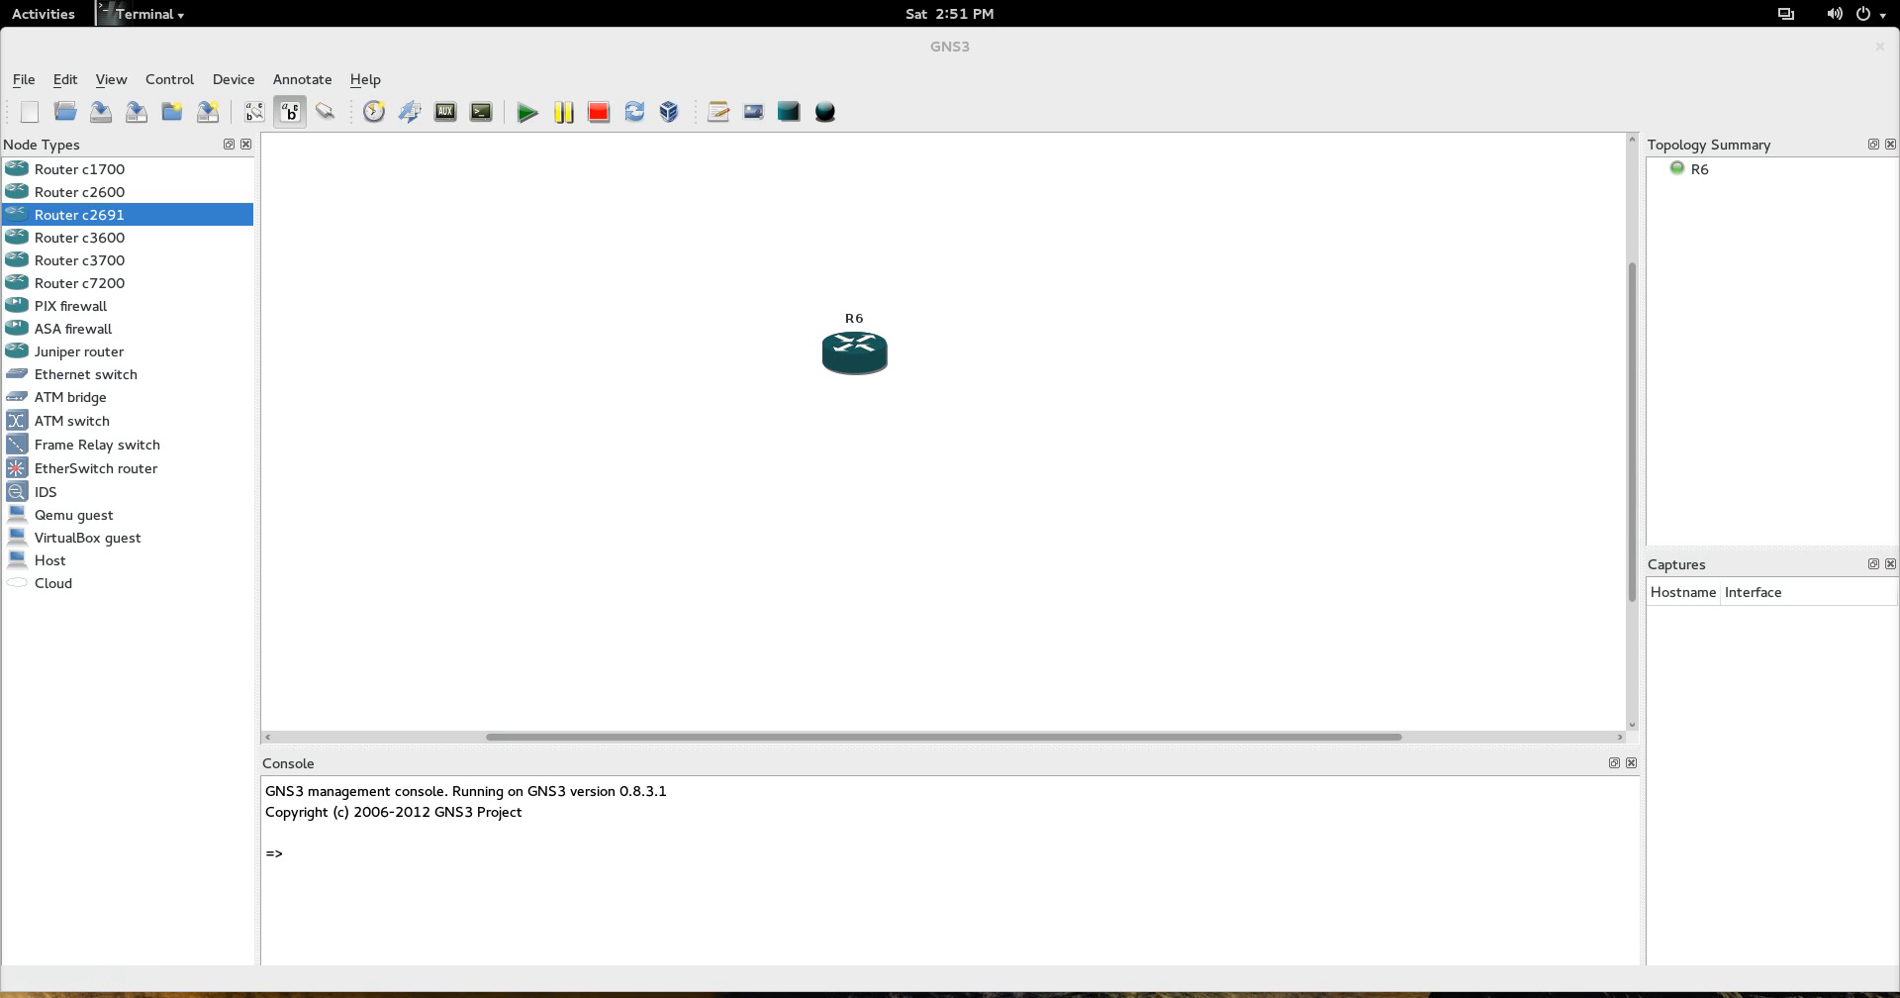
{"action": "left_click_drag", "start_coordinate": [1895, 614], "coordinate": [1129, 195]}
{"action": "mouse_move", "coordinate": [1620, 457]}
{"action": "left_mouse_down"}
{"action": "mouse_move", "coordinate": [1434, 440]}
{"action": "mouse_move", "coordinate": [1382, 458]}
{"action": "mouse_move", "coordinate": [1398, 475]}
{"action": "mouse_move", "coordinate": [1601, 482]}
{"action": "mouse_move", "coordinate": [1564, 517]}
{"action": "mouse_move", "coordinate": [1367, 422]}
{"action": "mouse_move", "coordinate": [1455, 460]}
{"action": "mouse_move", "coordinate": [1629, 476]}
{"action": "mouse_move", "coordinate": [1634, 457]}
{"action": "left_mouse_up"}
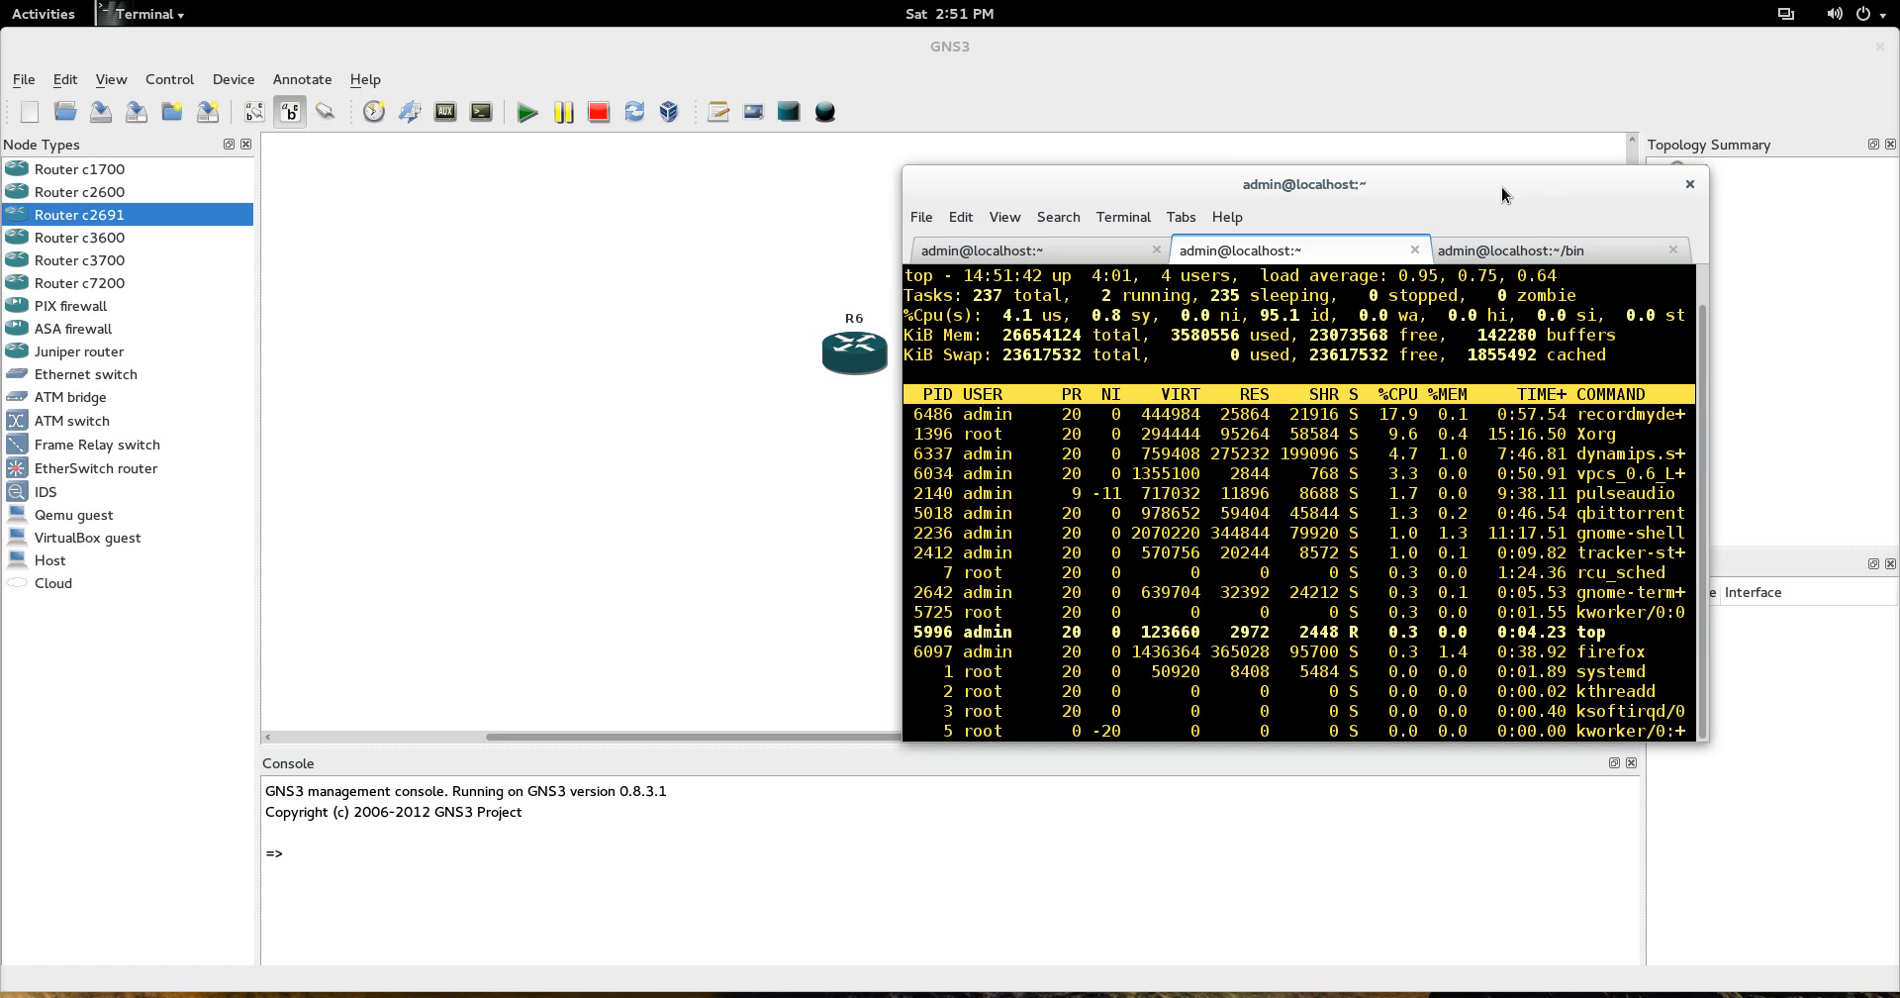
{"action": "left_click_drag", "start_coordinate": [1501, 188], "coordinate": [1899, 376]}
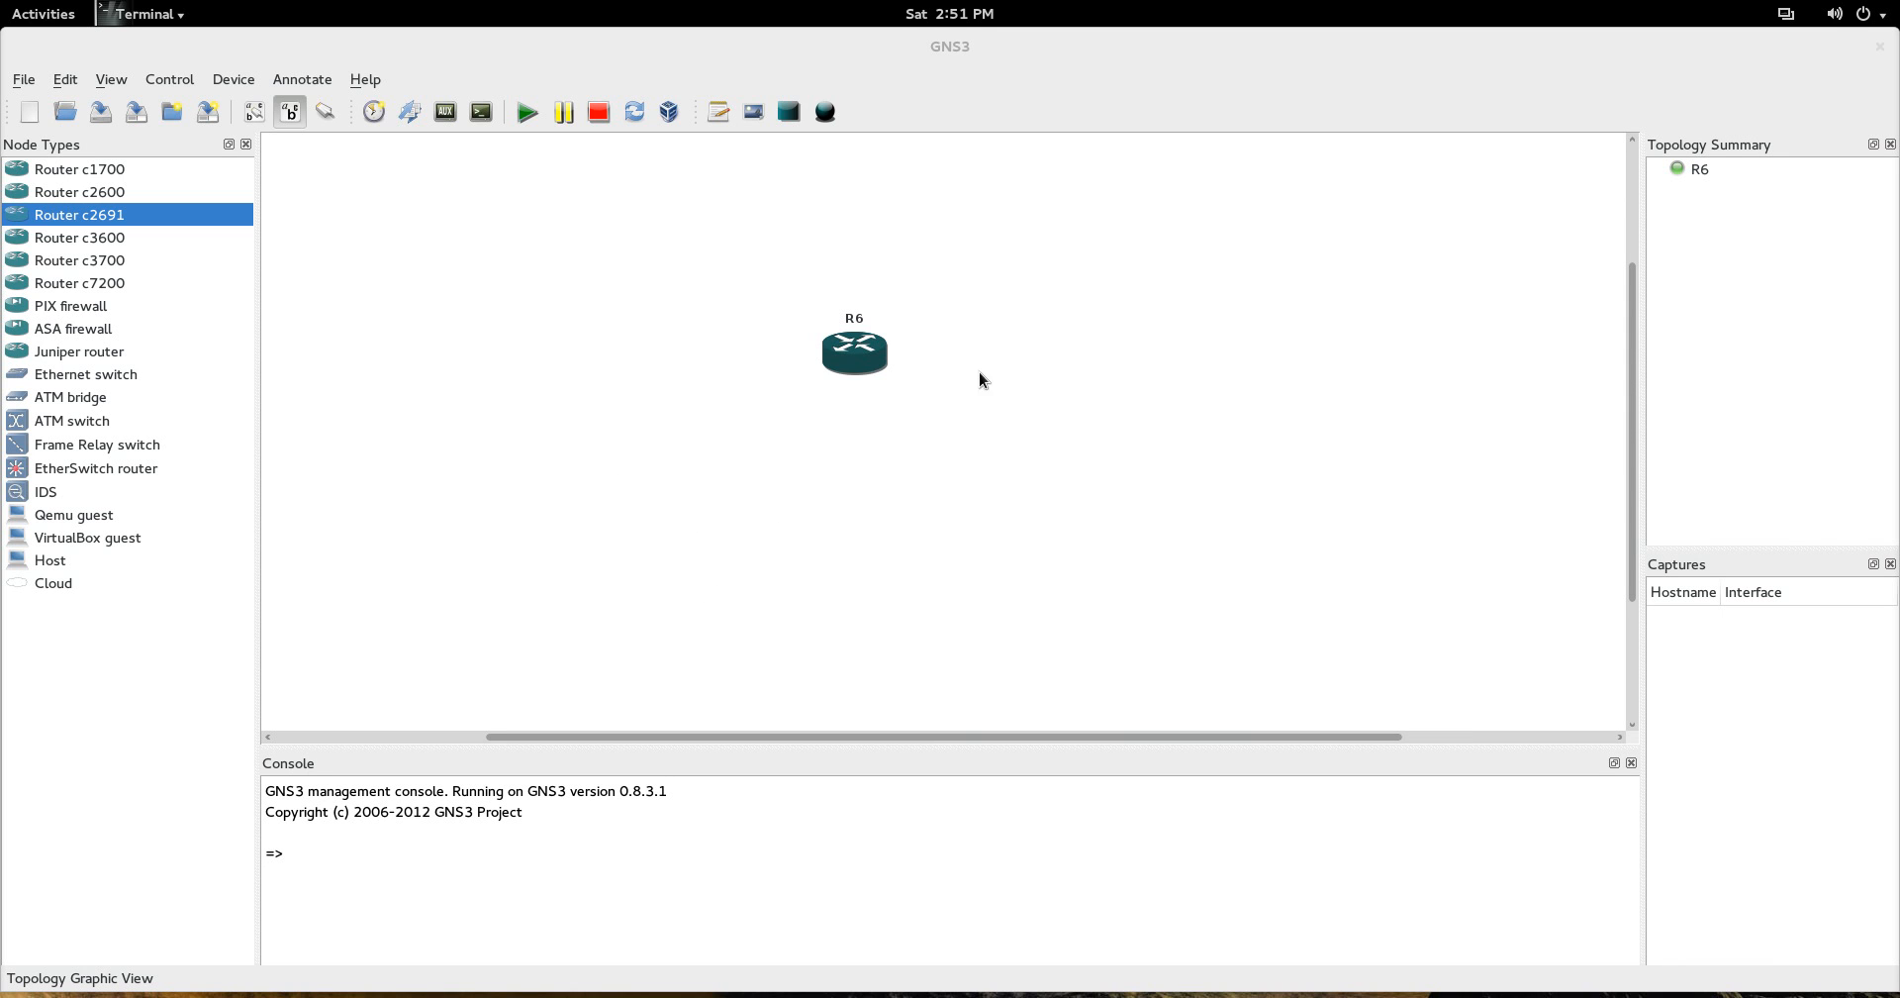
Open a console session to router R6
{"action": "double_click", "coordinate": [858, 358]}
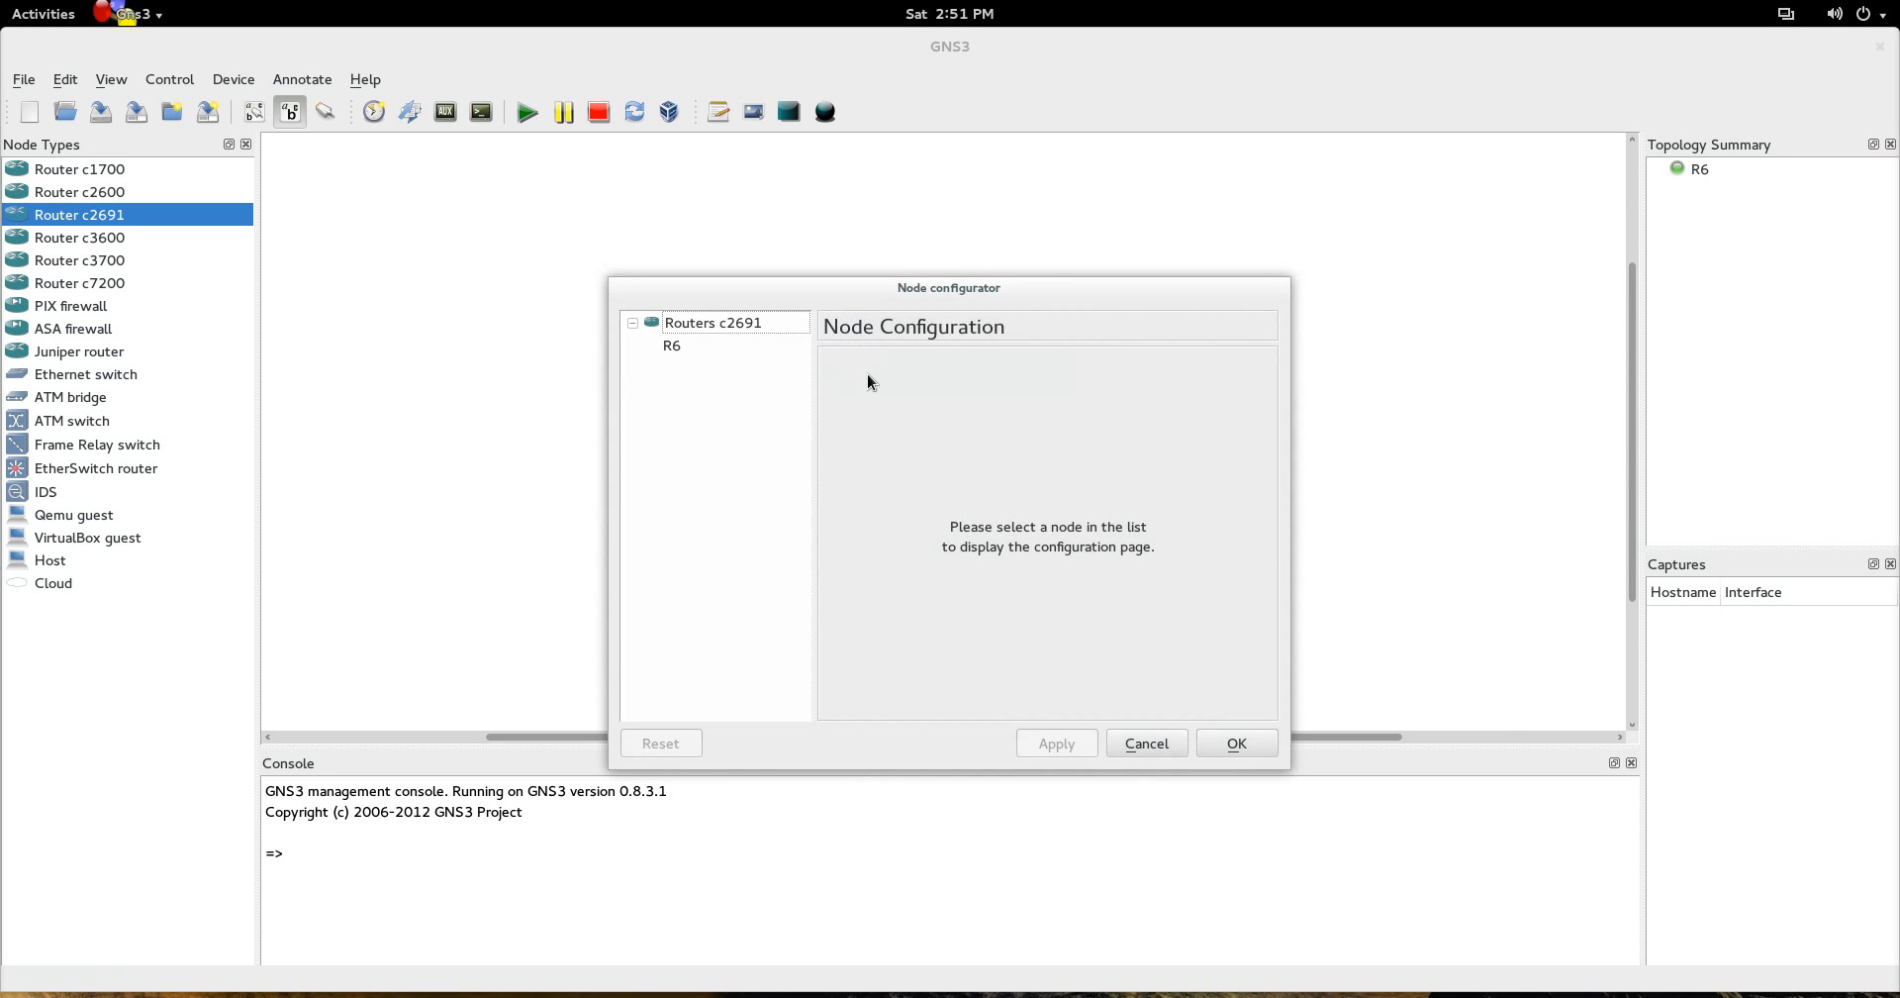
{"action": "left_click", "coordinate": [1170, 747]}
{"action": "right_click", "coordinate": [878, 346]}
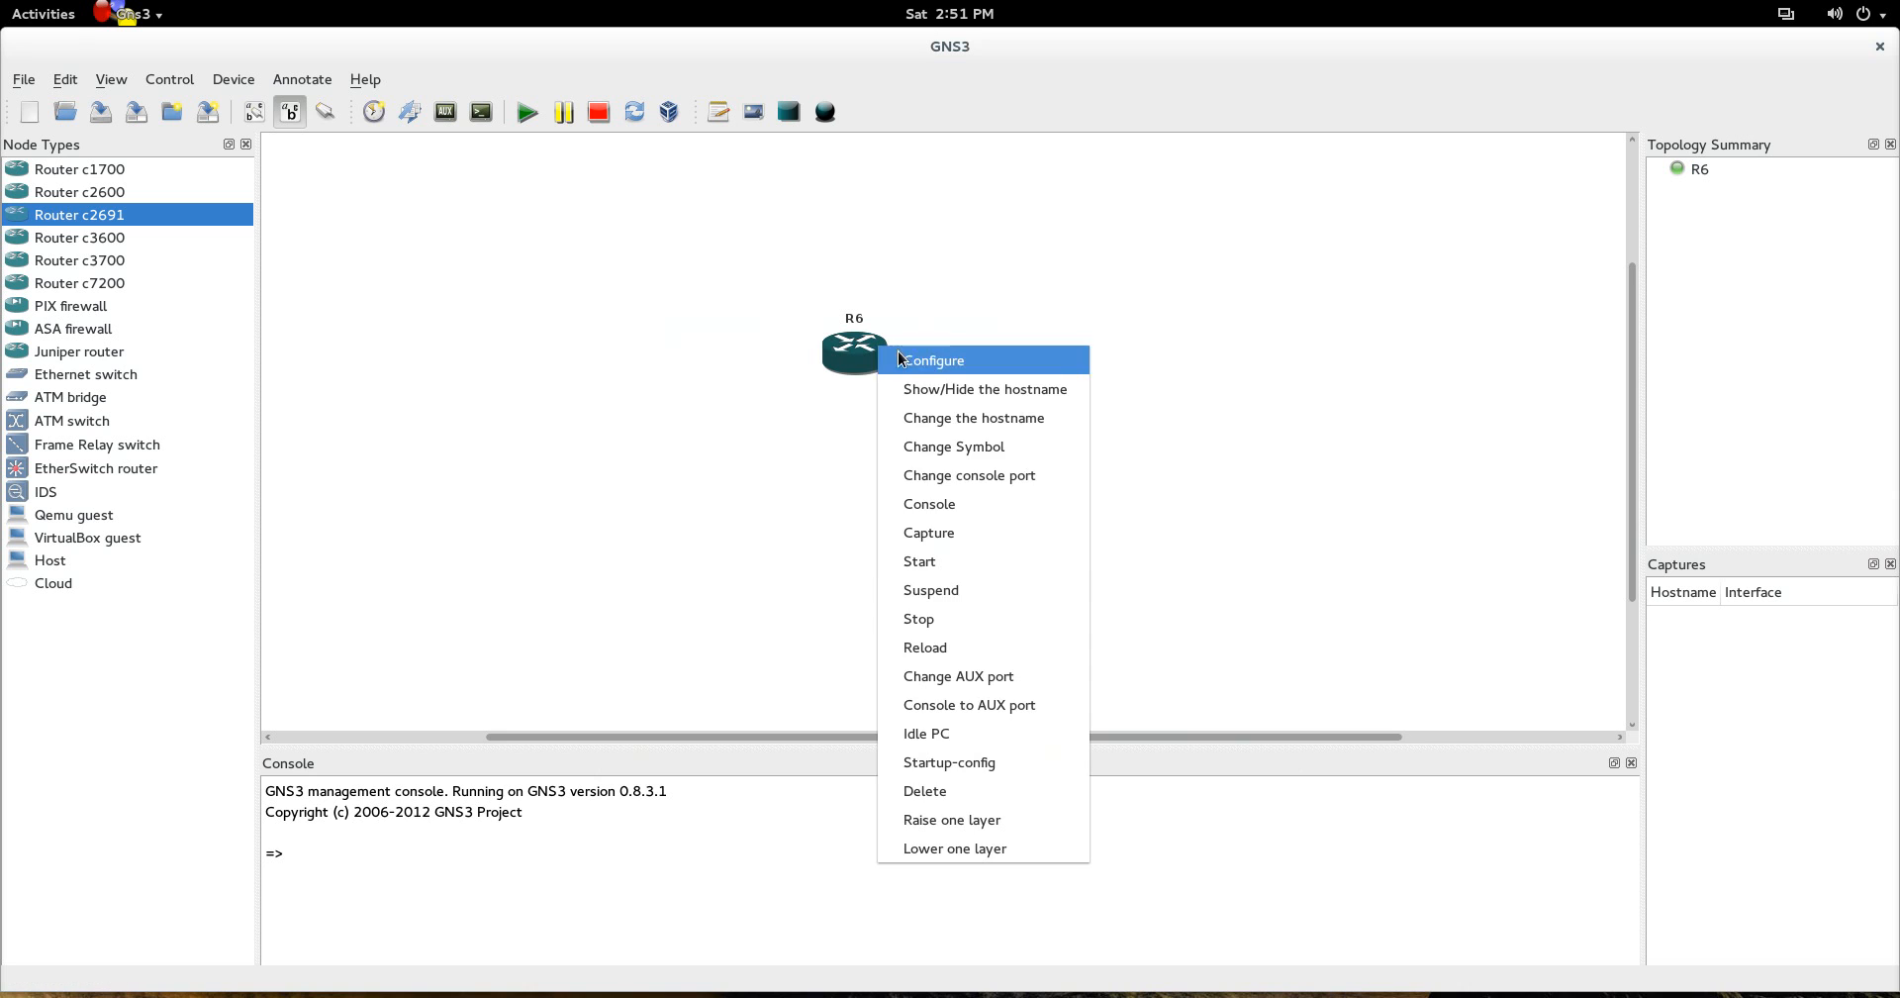
{"action": "left_click", "coordinate": [996, 501]}
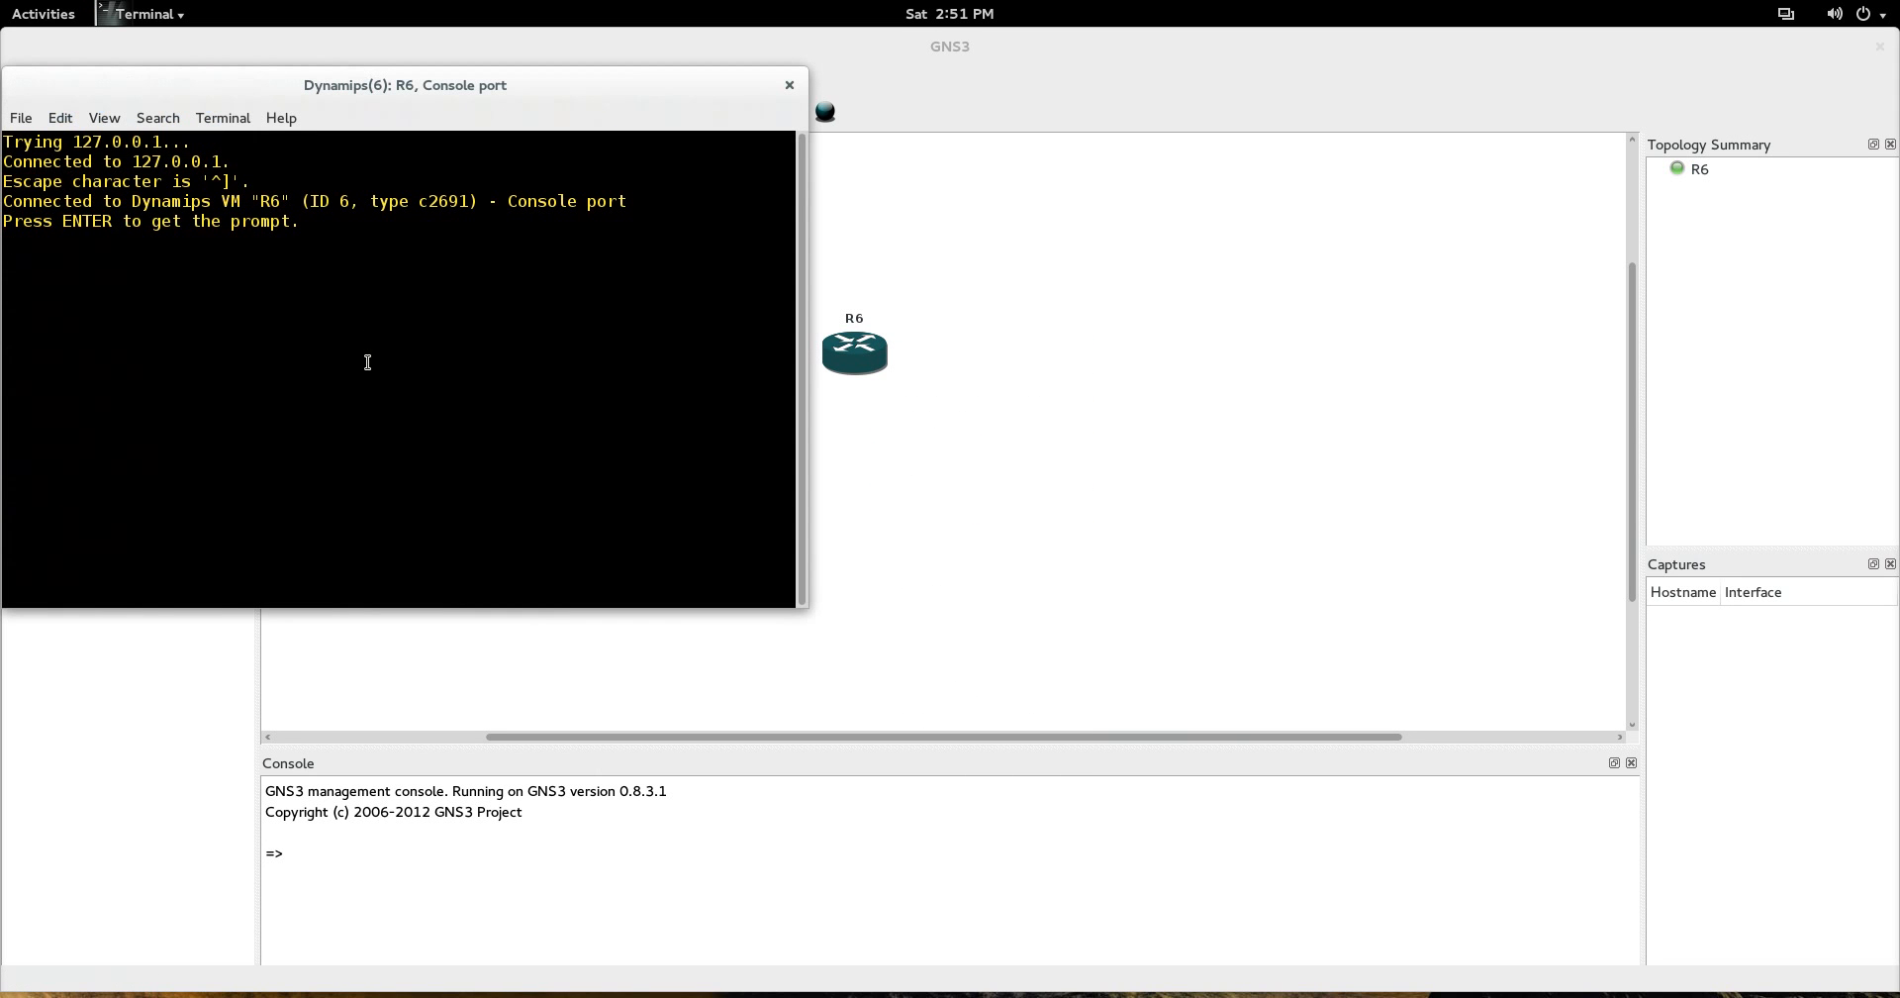
Run show version on R6 and page through its complete output
{"action": "key", "text": "Return"}
{"action": "type", "text": "show version"}
{"action": "key", "text": "BackSpace"}
{"action": "key", "text": "BackSpace"}
{"action": "key", "text": "BackSpace"}
{"action": "type", "text": "ion"}
{"action": "key", "text": "Return"}
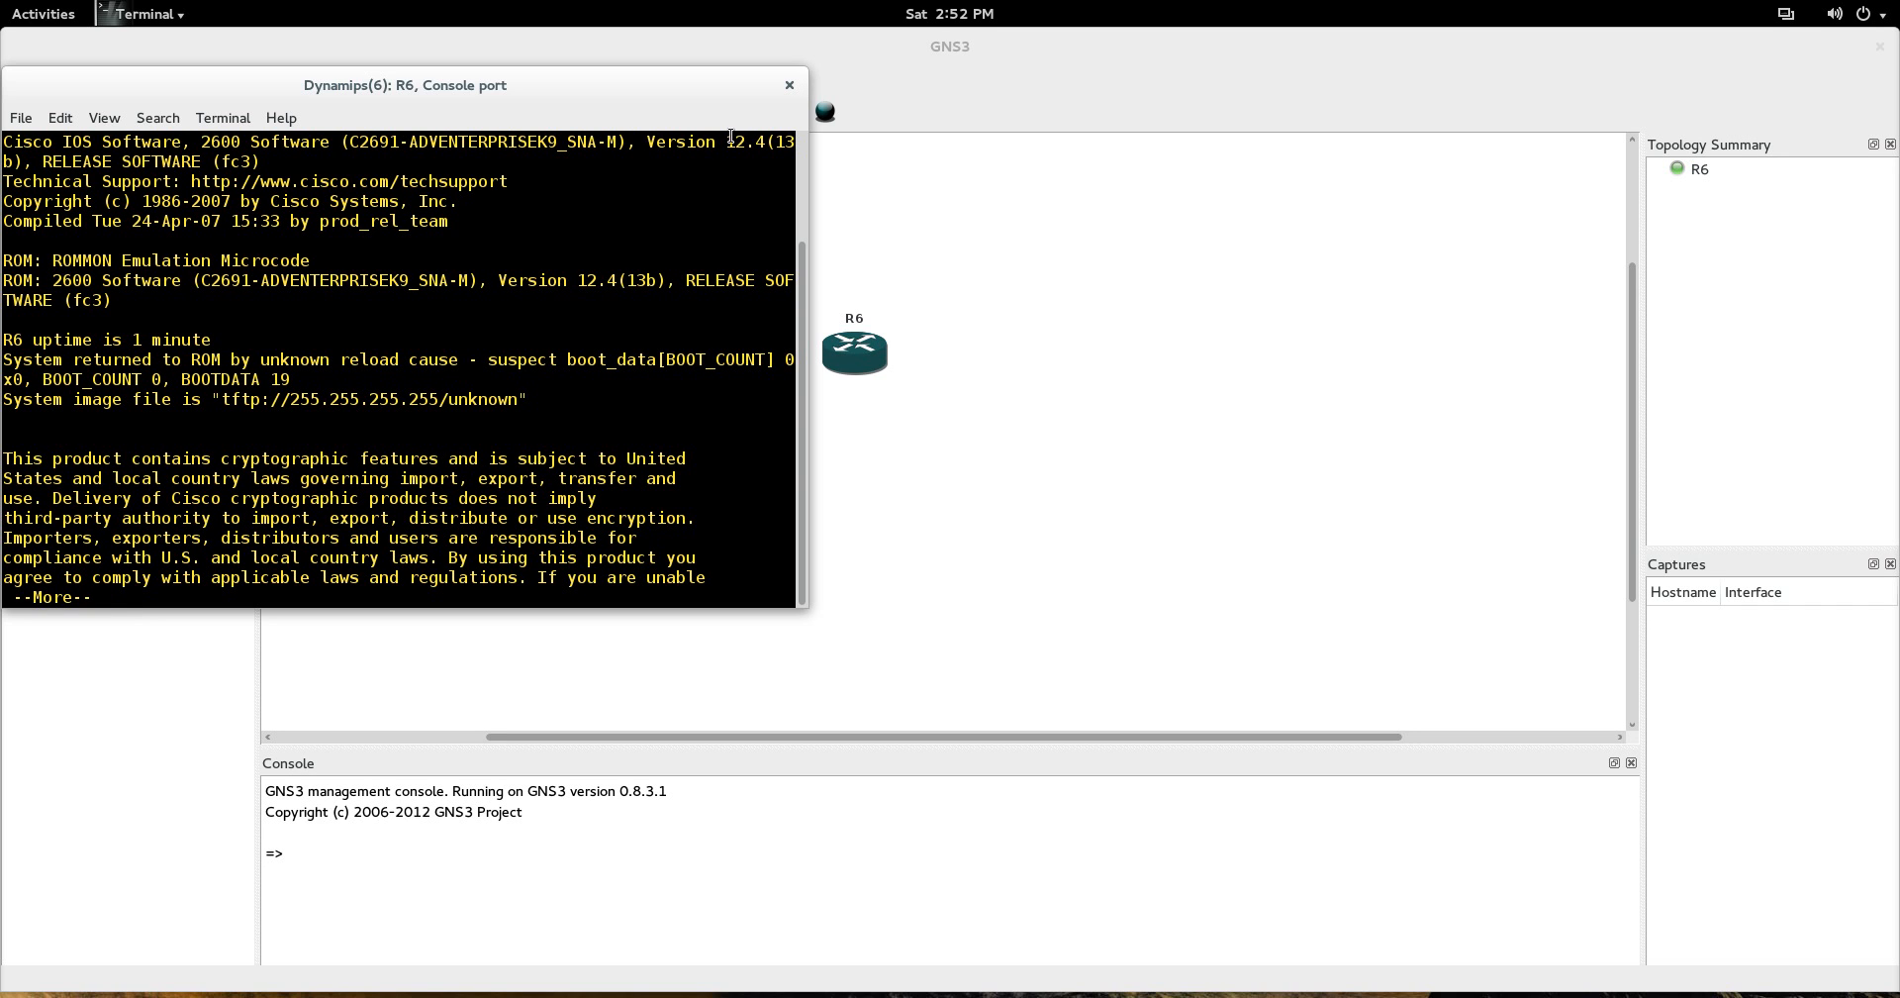
{"action": "key", "text": "space"}
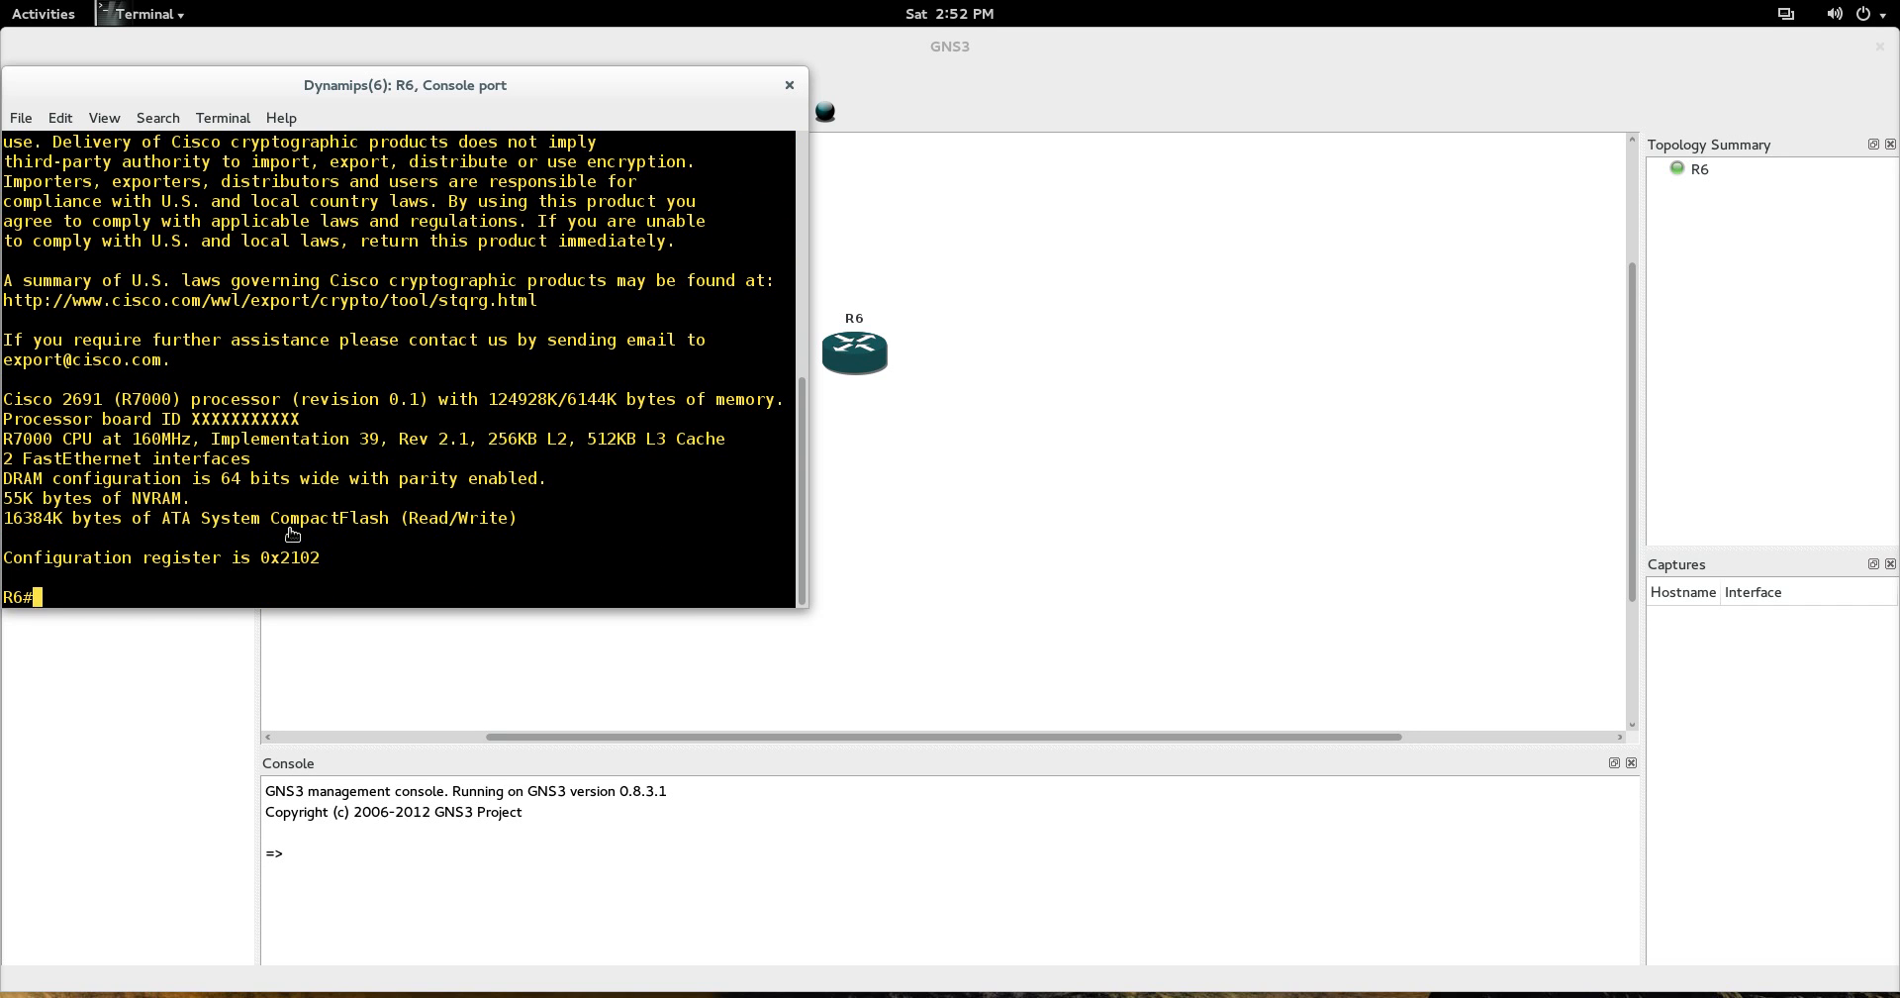
List R6's interfaces with show ip int br and move the console window clear of the node list
{"action": "type", "text": "show ip int b"}
{"action": "type", "text": "r"}
{"action": "key", "text": "Return"}
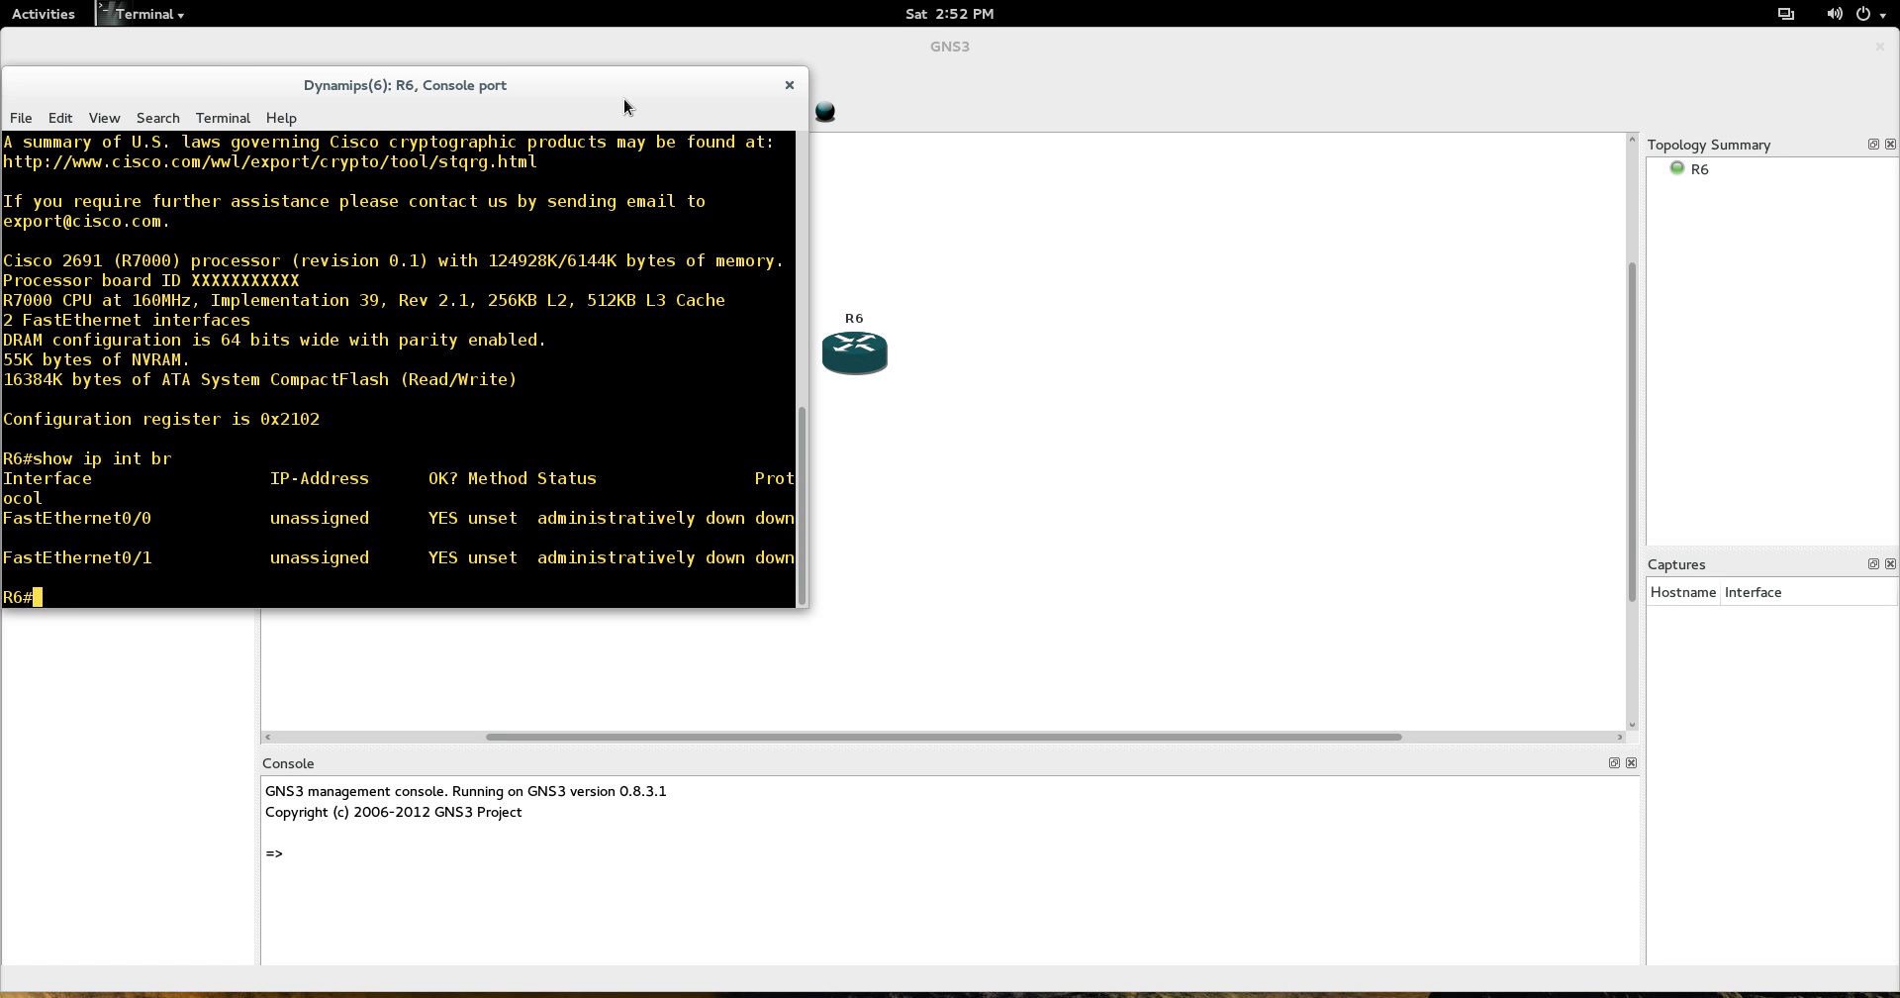
{"action": "left_click_drag", "start_coordinate": [631, 86], "coordinate": [1568, 184]}
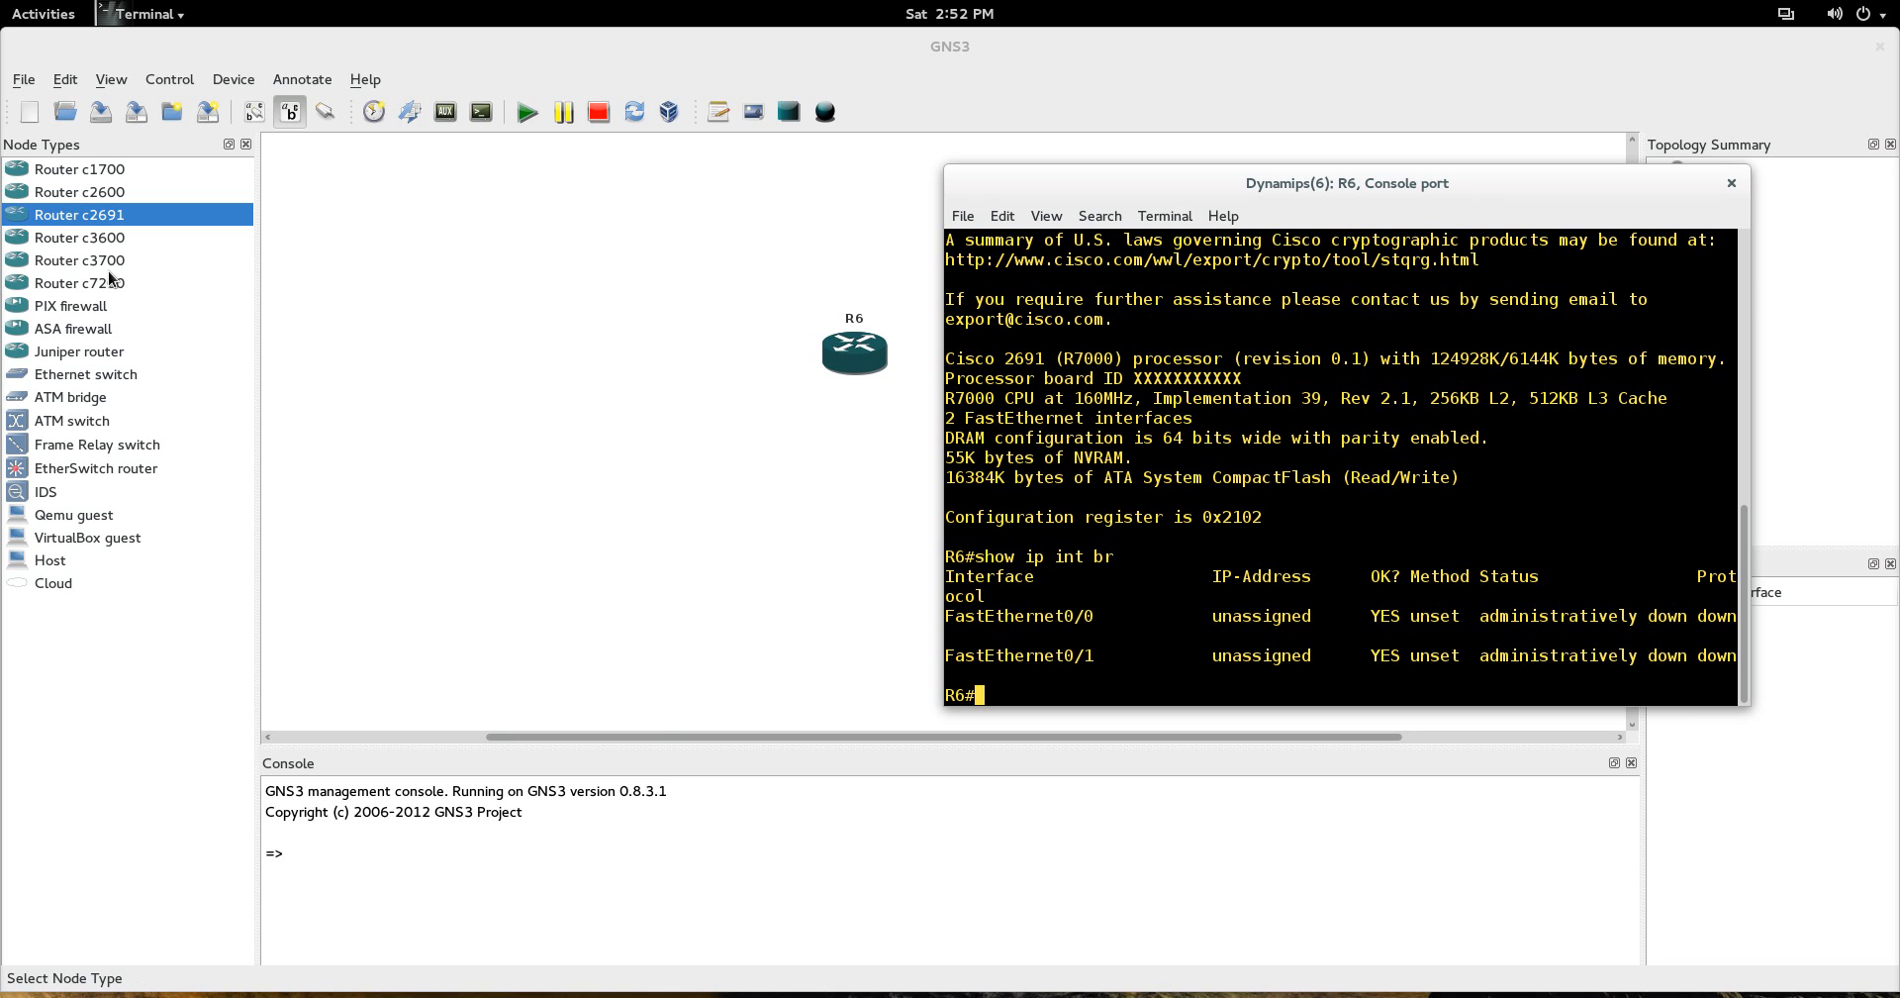
Add a second c2691 router to the left of R6 and start it
{"action": "left_click_drag", "start_coordinate": [109, 214], "coordinate": [458, 333]}
{"action": "right_click", "coordinate": [458, 332]}
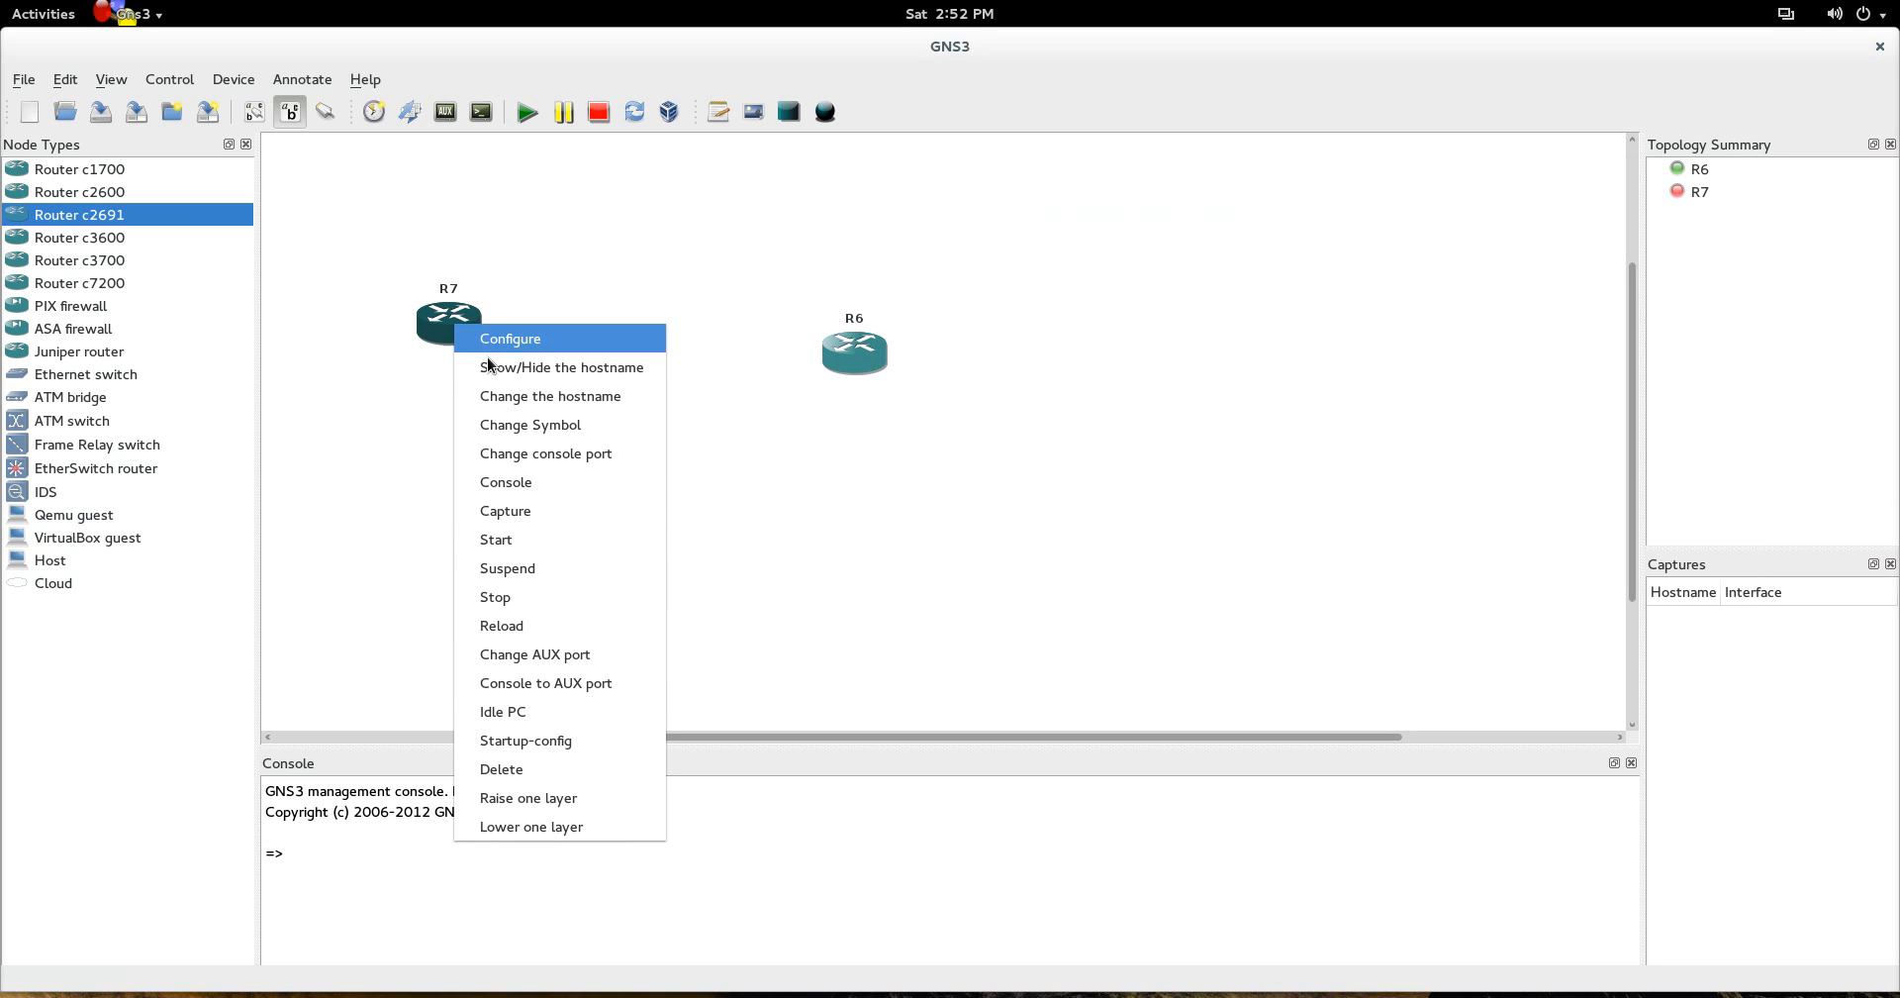
{"action": "left_click", "coordinate": [548, 545]}
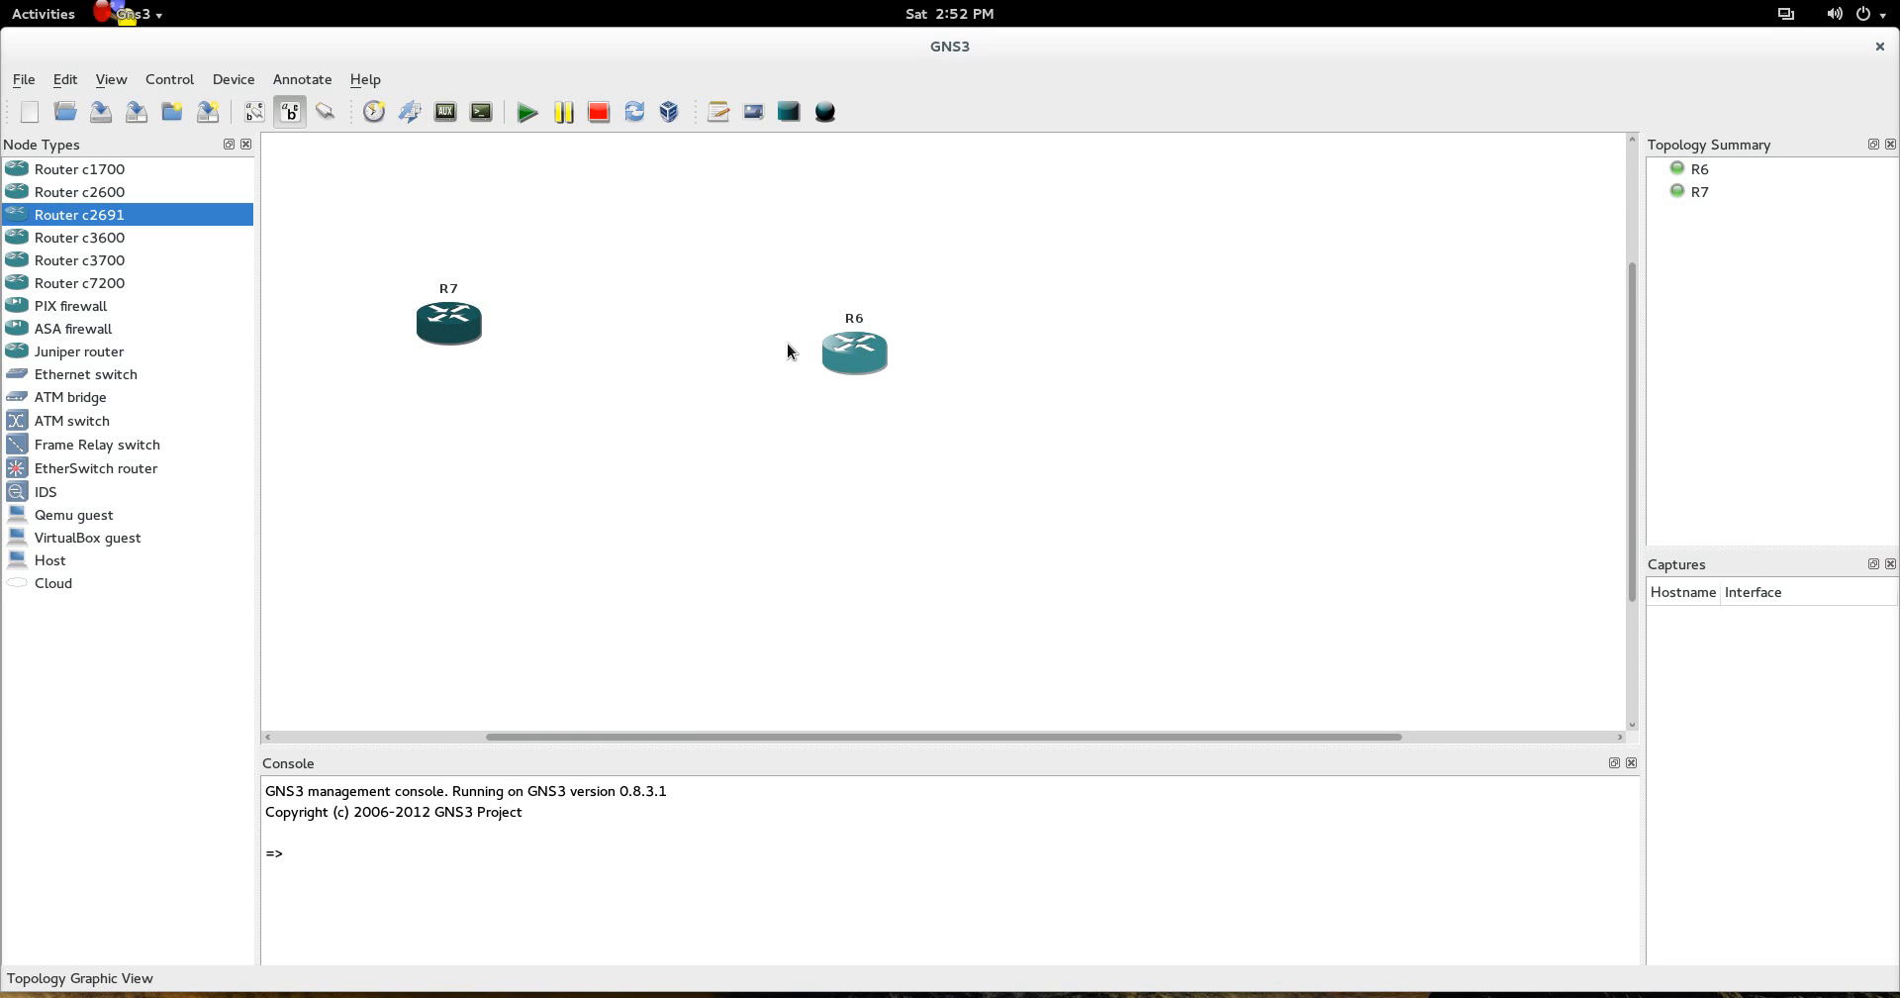
Connect R7 to R6 with a FastEthernet link
{"action": "left_click", "coordinate": [323, 112]}
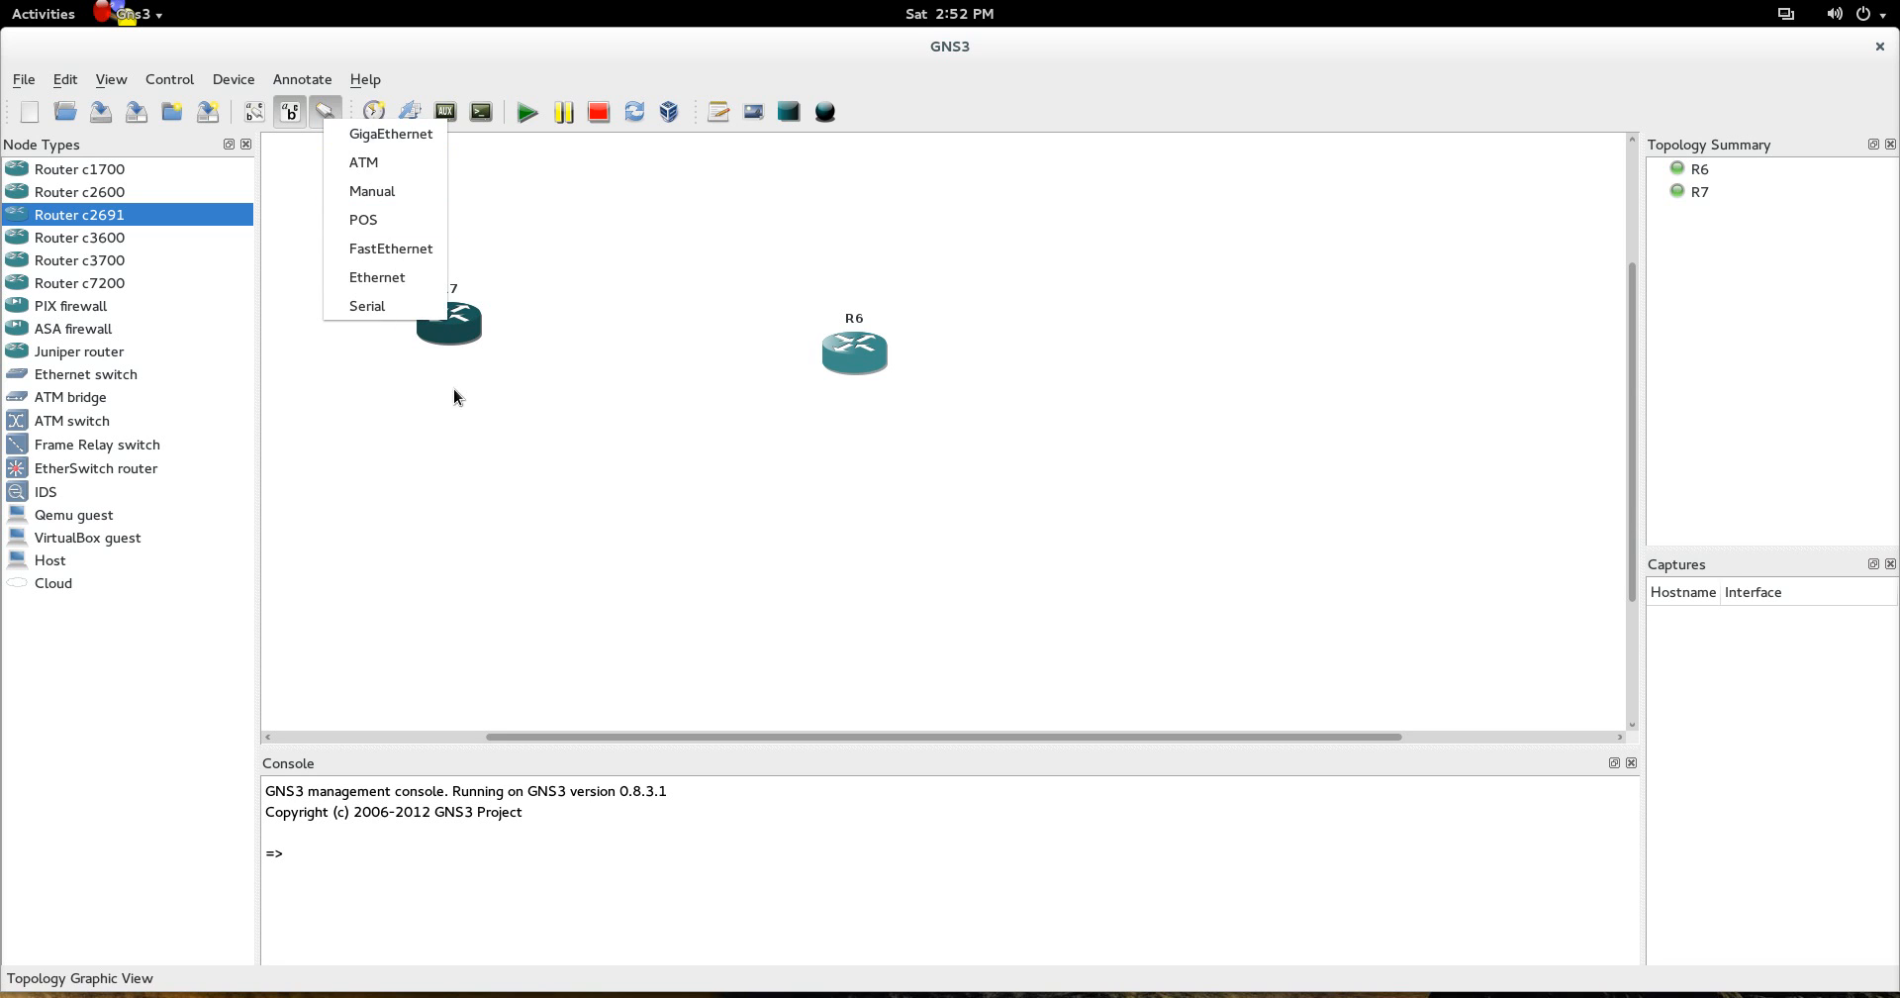
{"action": "left_click", "coordinate": [401, 250]}
{"action": "left_click", "coordinate": [475, 324]}
{"action": "left_click", "coordinate": [841, 346]}
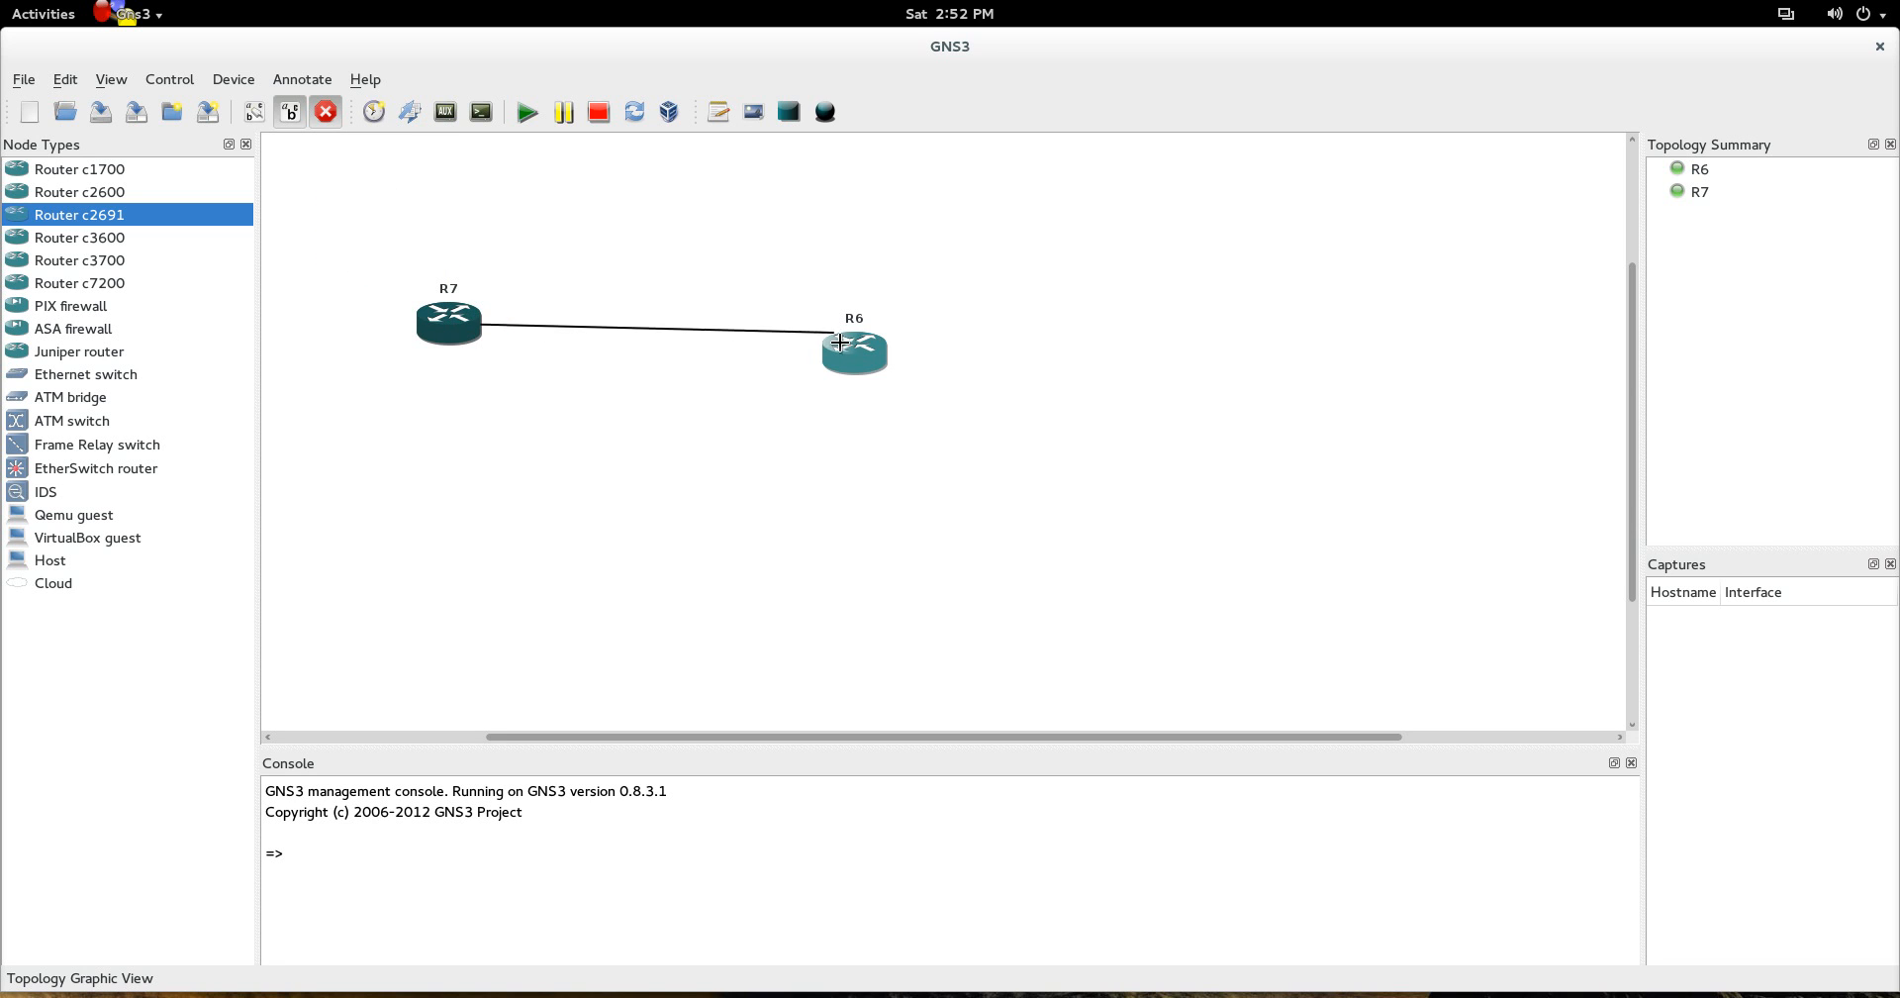